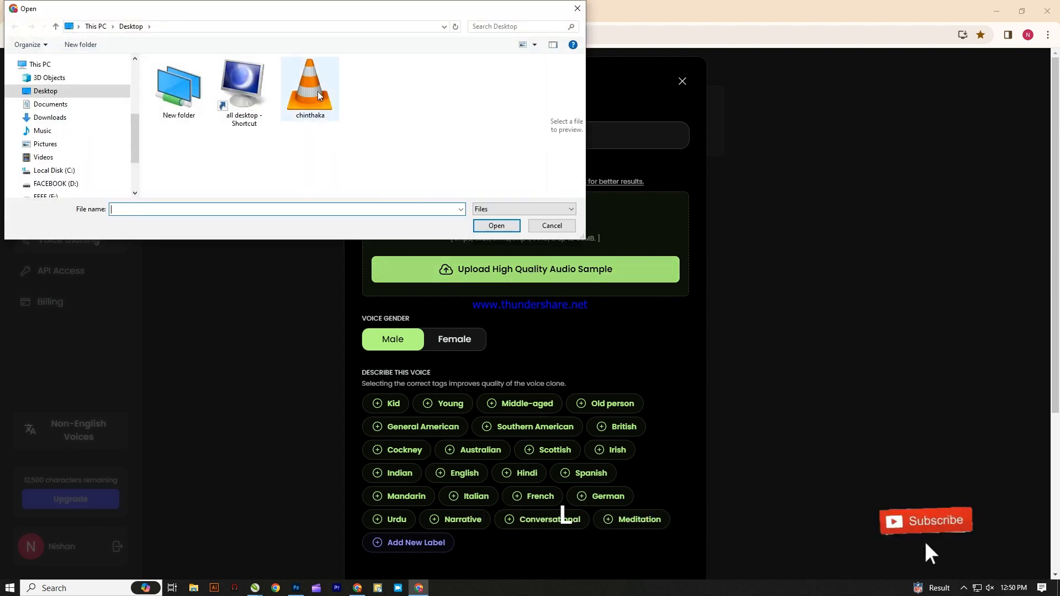
# Upload the WAV audio sample from the Desktop and tag the voice as Middle-aged and Indian
pyautogui.doubleClick(319, 96)
pyautogui.scroll(-4, 525, 340)
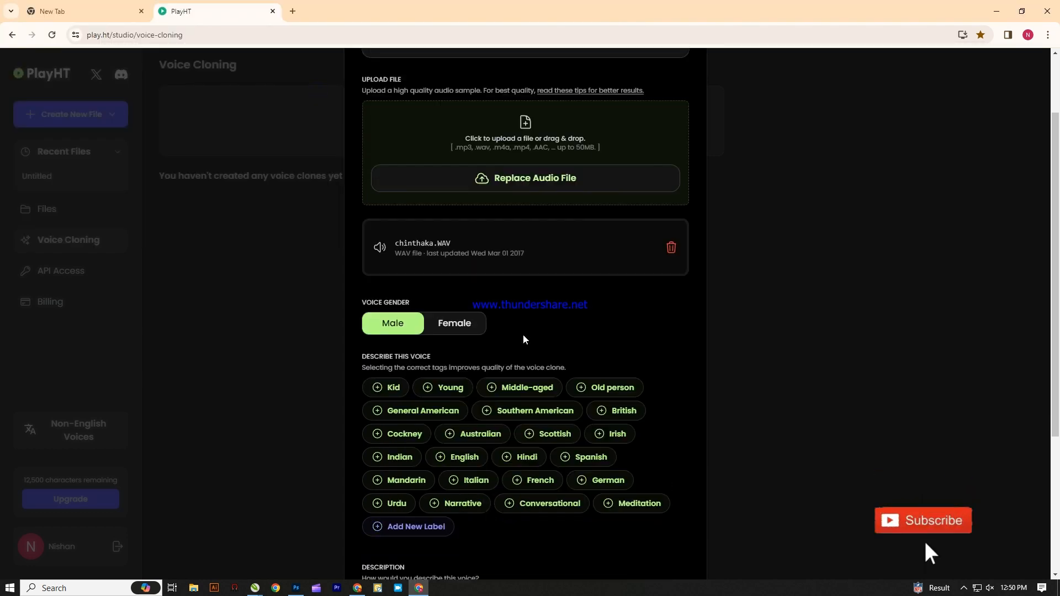
pyautogui.click(538, 261)
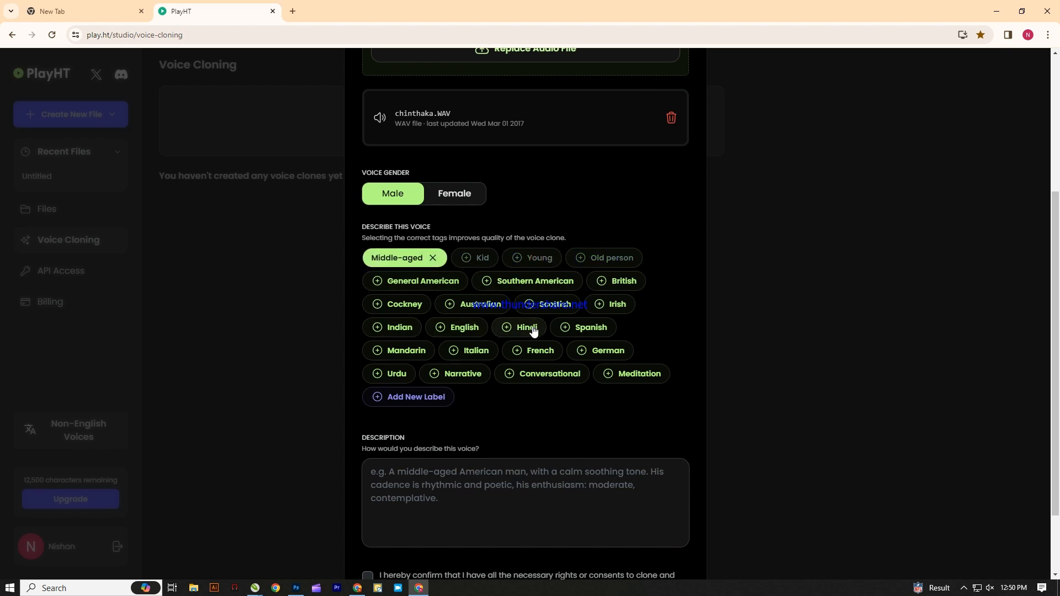
pyautogui.click(400, 330)
# Enter "Announcer" as the description of the voice
pyautogui.click(397, 478)
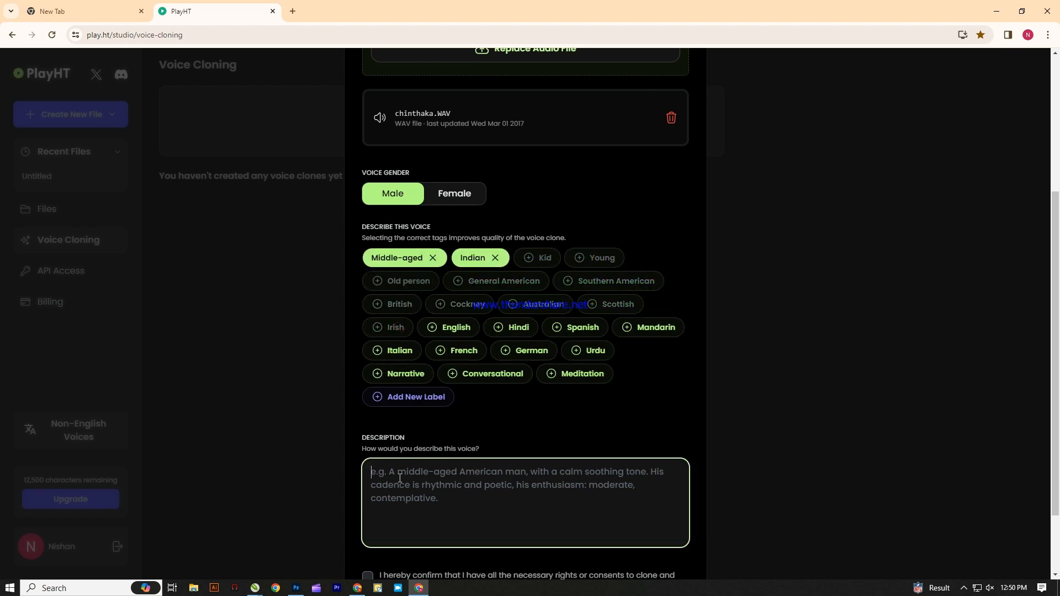
pyautogui.write('A')
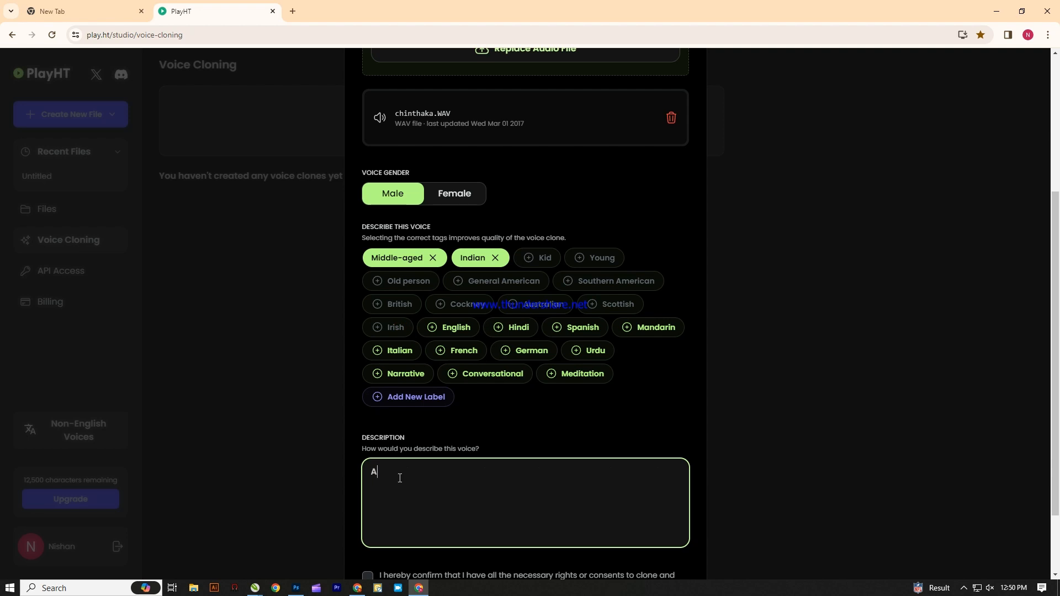
pyautogui.write('nnouncer')
# Confirm holding the rights to clone the voice and submit the clone for creation
pyautogui.scroll(-2, 513, 454)
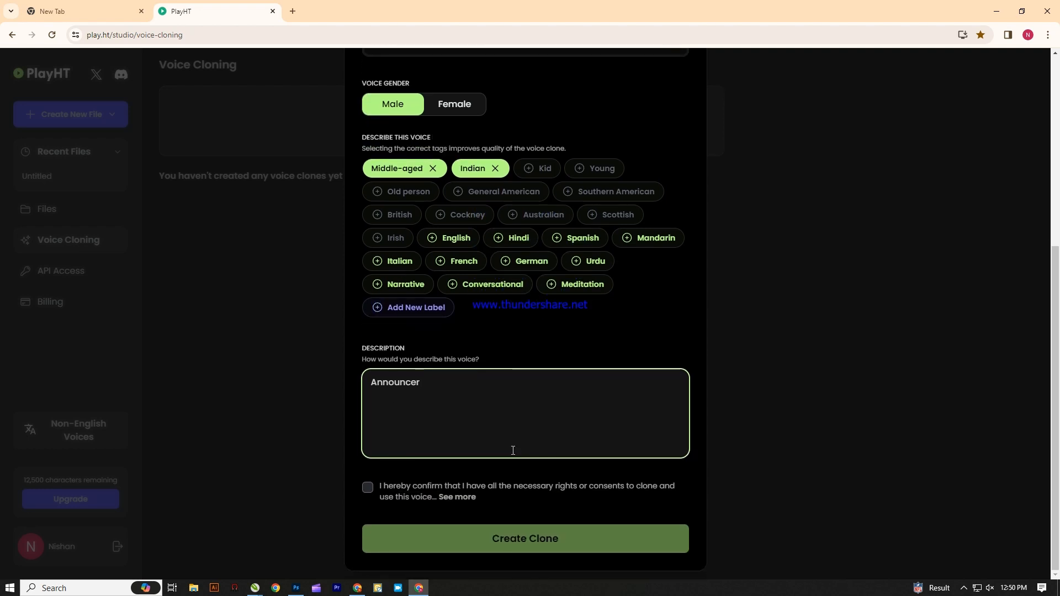
pyautogui.click(368, 487)
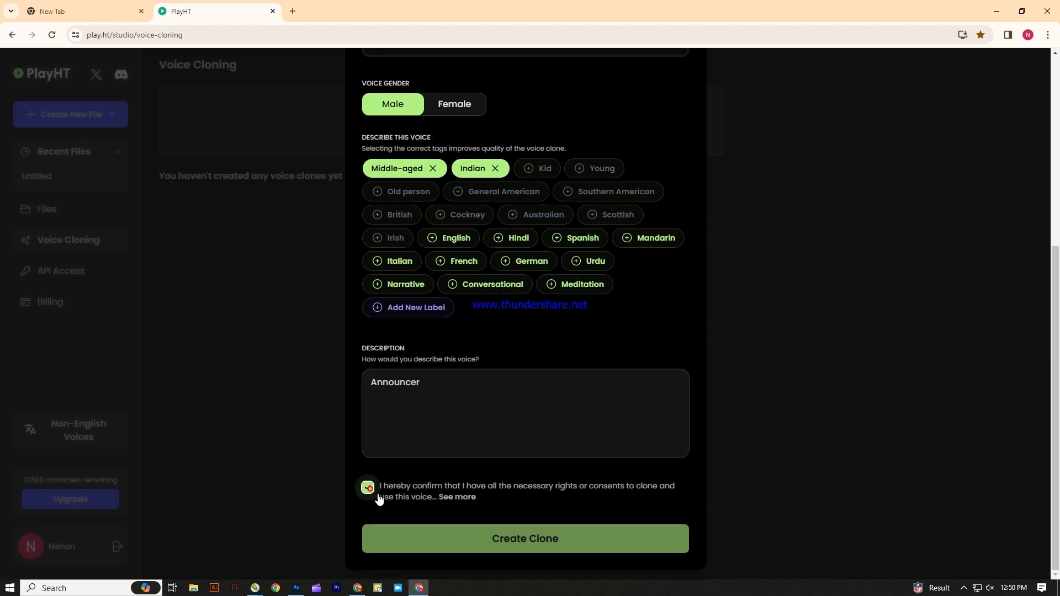
pyautogui.click(540, 540)
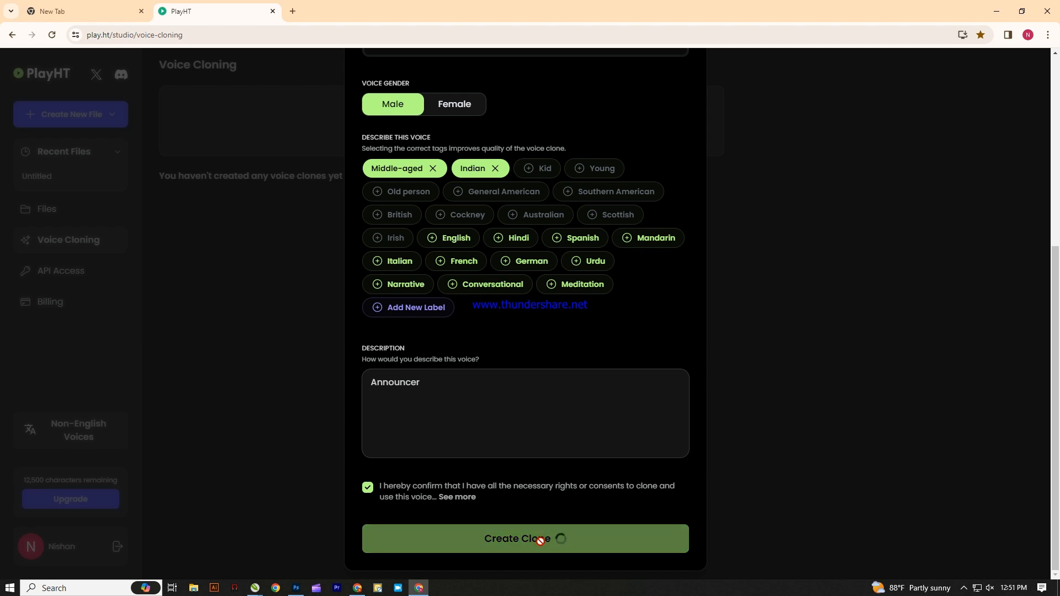
# Raise the system volume to 67
pyautogui.click(990, 587)
pyautogui.moveTo(925, 565); pyautogui.dragTo(982, 564)
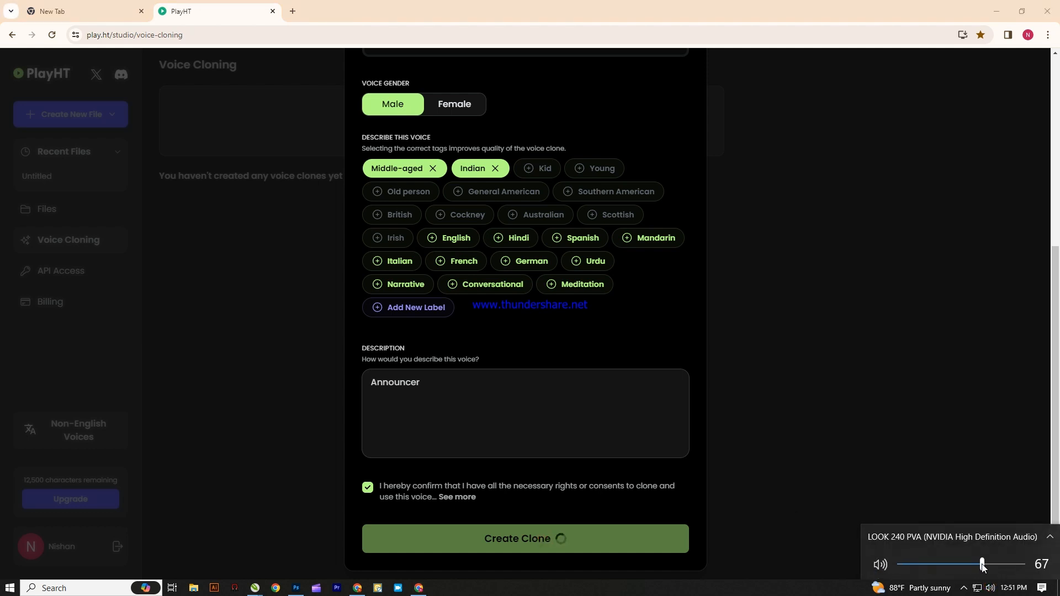
pyautogui.click(759, 440)
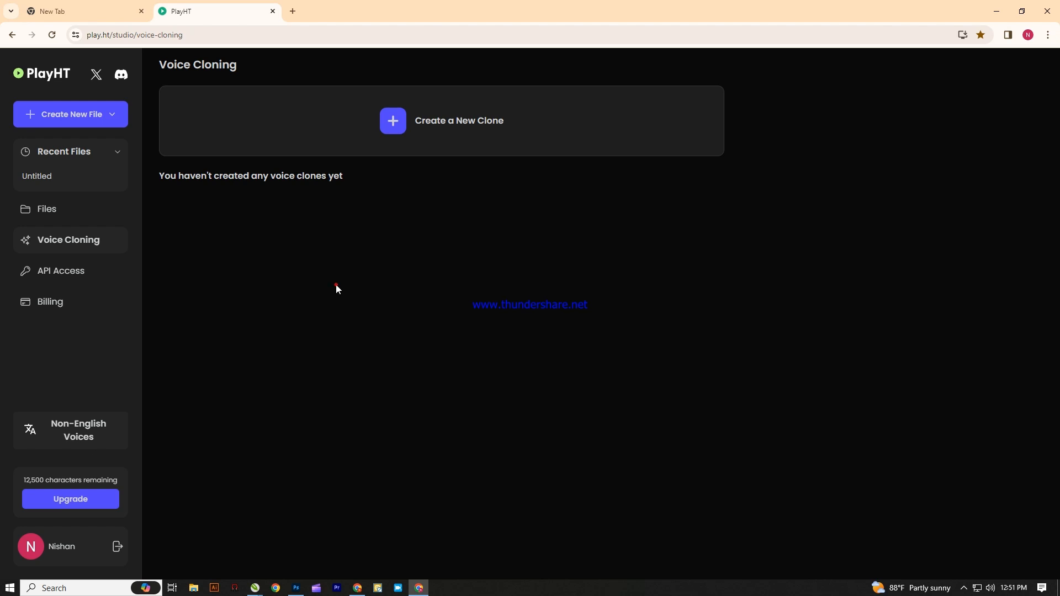
# Start a new instant voice clone and name it "Chin"
pyautogui.click(419, 588)
pyautogui.click(419, 588)
pyautogui.click(455, 123)
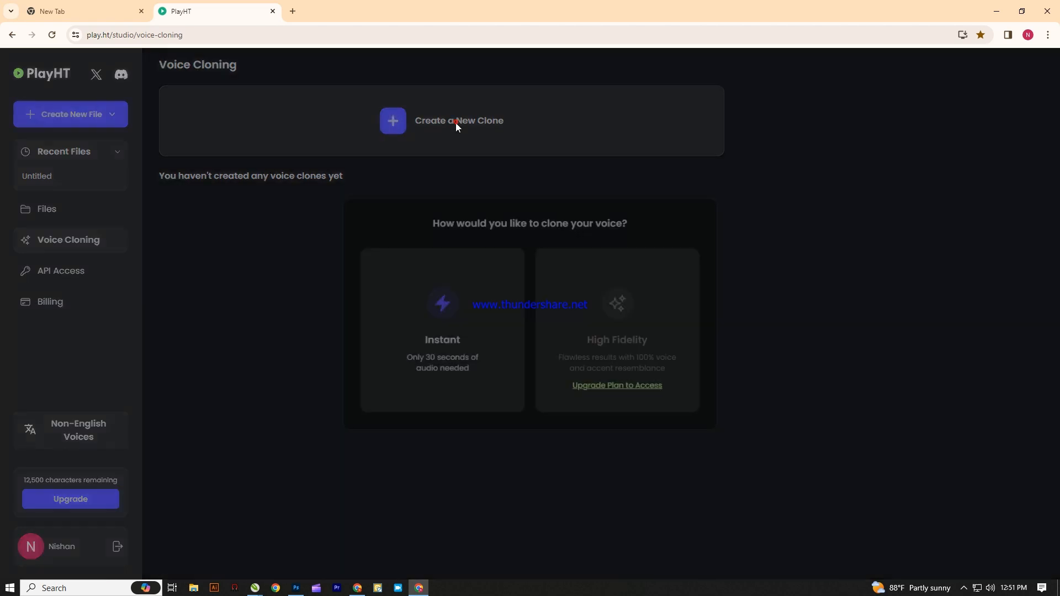
pyautogui.click(440, 341)
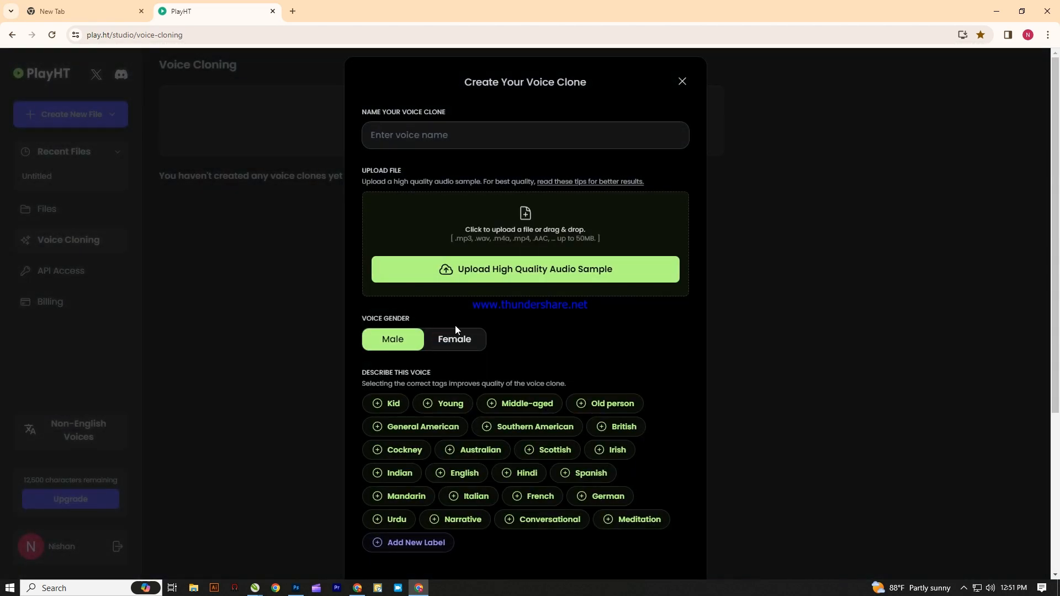
pyautogui.click(414, 134)
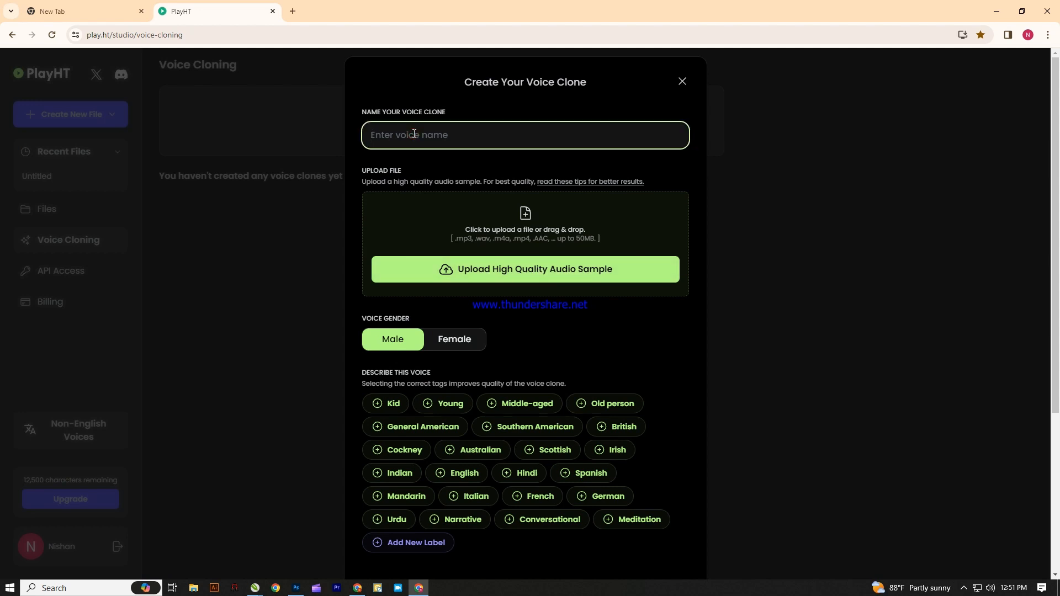
pyautogui.write('Chin')
# Upload the WAV audio sample from the Desktop for the Chin voice clone
pyautogui.click(542, 273)
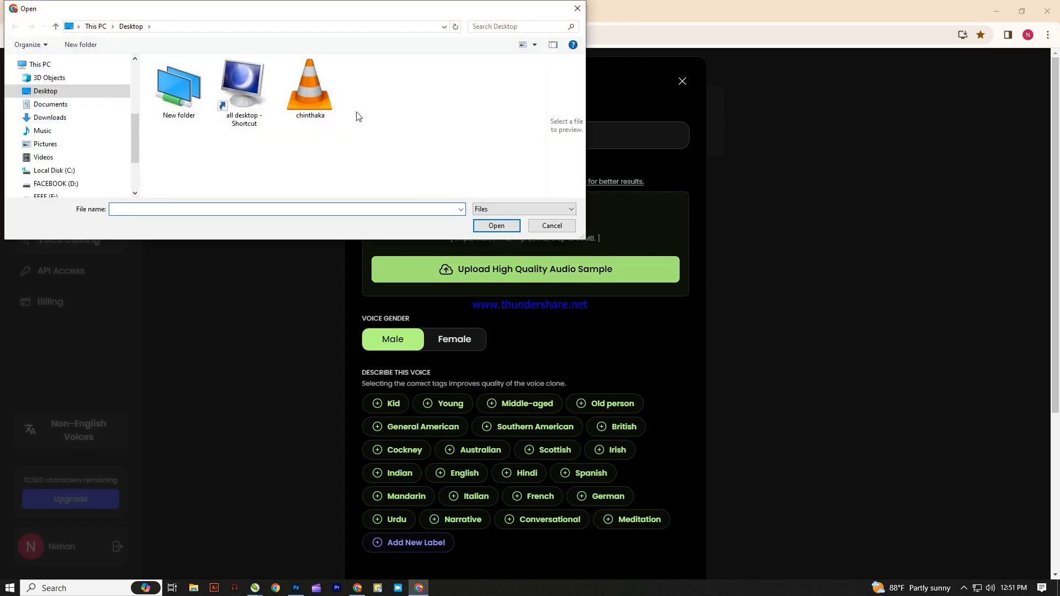
pyautogui.click(323, 89)
pyautogui.doubleClick(323, 88)
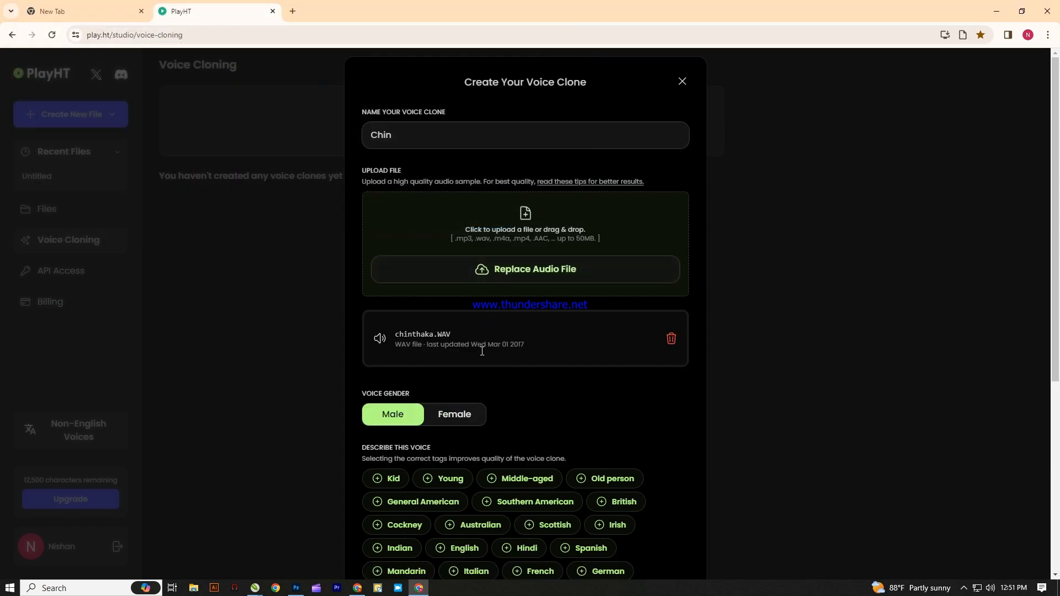
# Tag the voice clone as Middle-aged and Indian
pyautogui.scroll(-2, 476, 365)
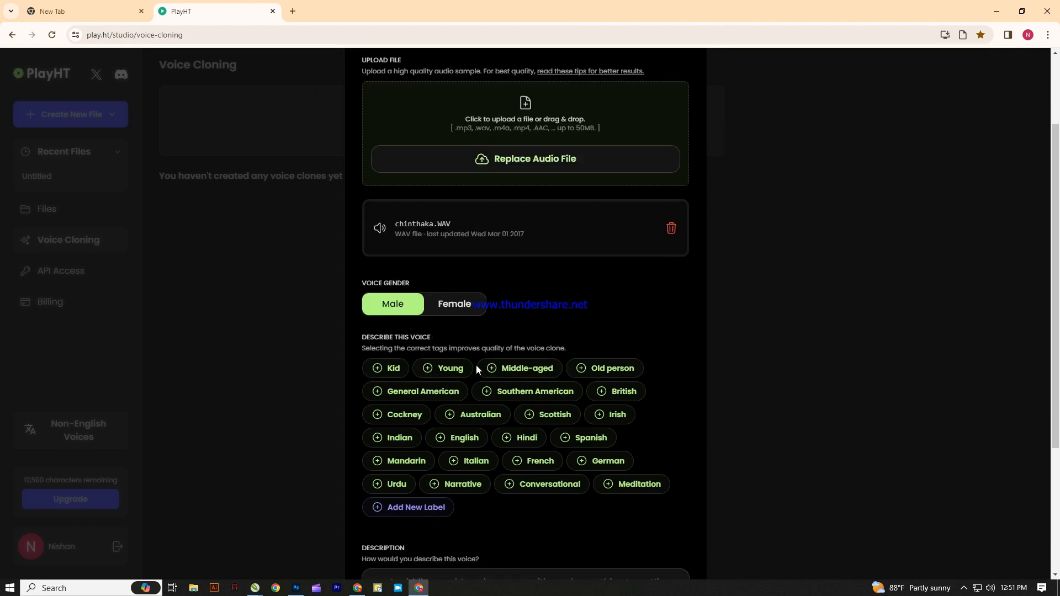
pyautogui.click(509, 369)
pyautogui.click(405, 439)
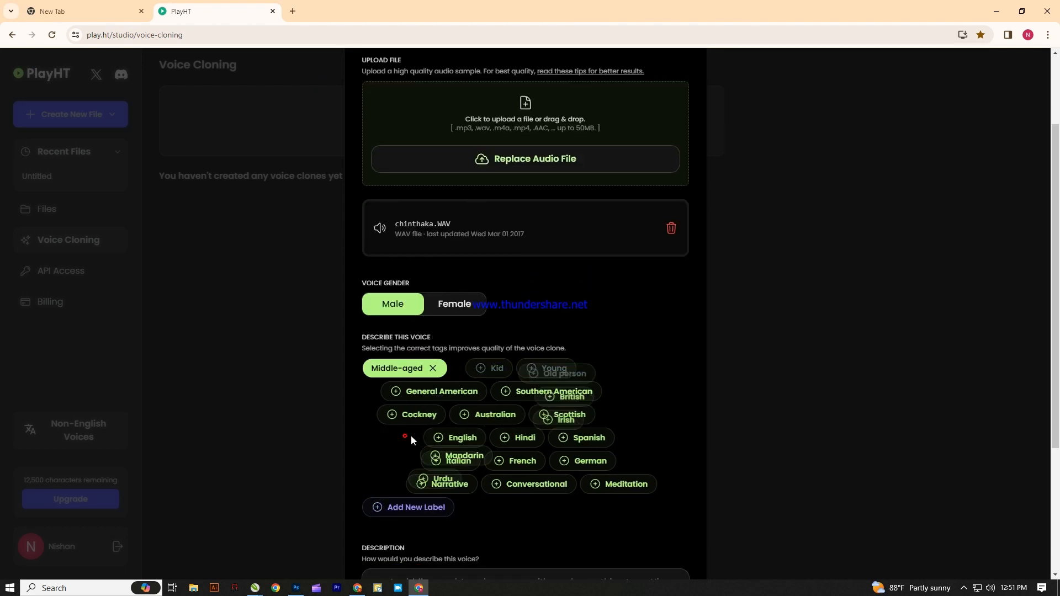
pyautogui.scroll(-1, 466, 436)
pyautogui.scroll(-2, 480, 464)
pyautogui.scroll(-1, 490, 441)
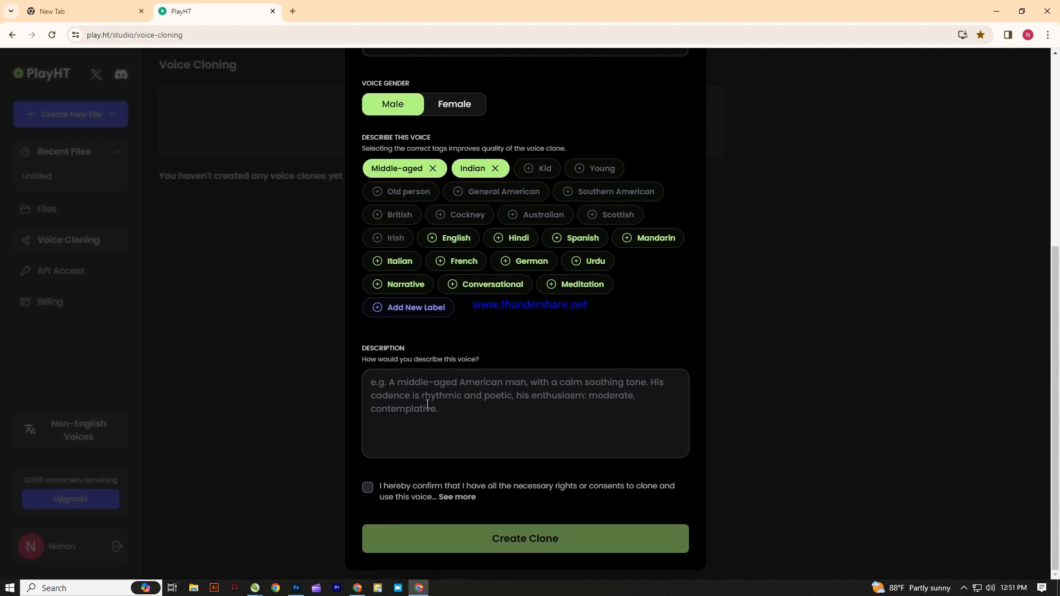
# Describe the Chin voice clone as "Announcer"
pyautogui.click(426, 392)
pyautogui.write('A')
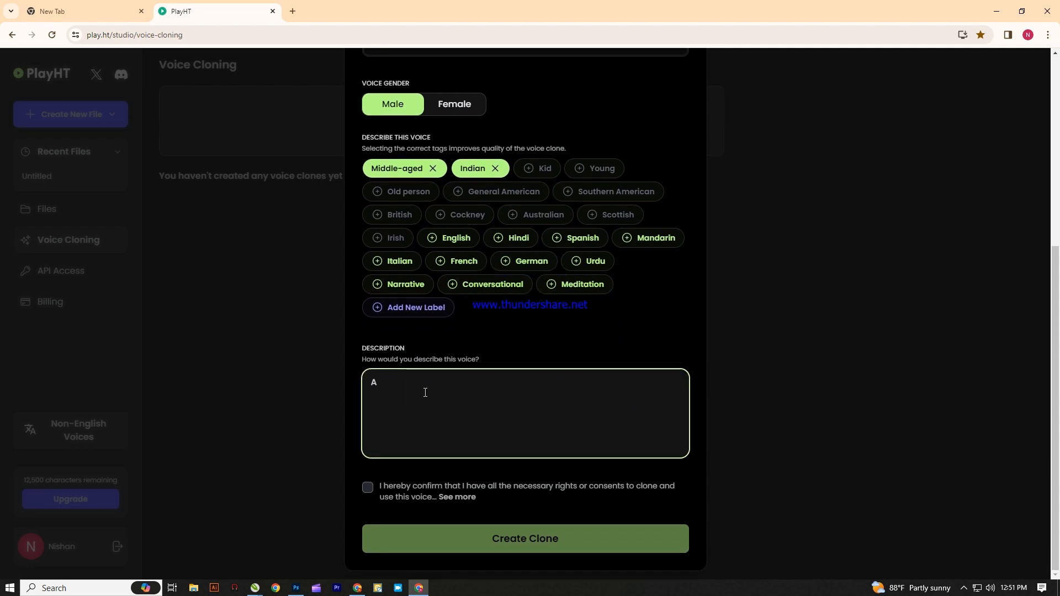
pyautogui.write('nnouncer')
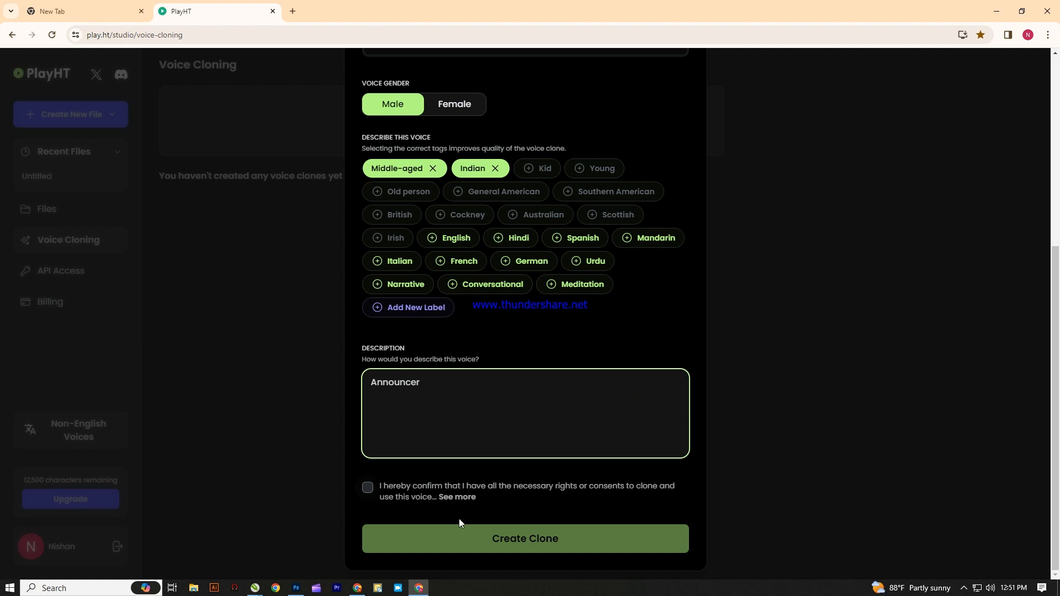
# Confirm having the rights to clone and use this voice, and create the clone
pyautogui.click(367, 487)
pyautogui.click(538, 541)
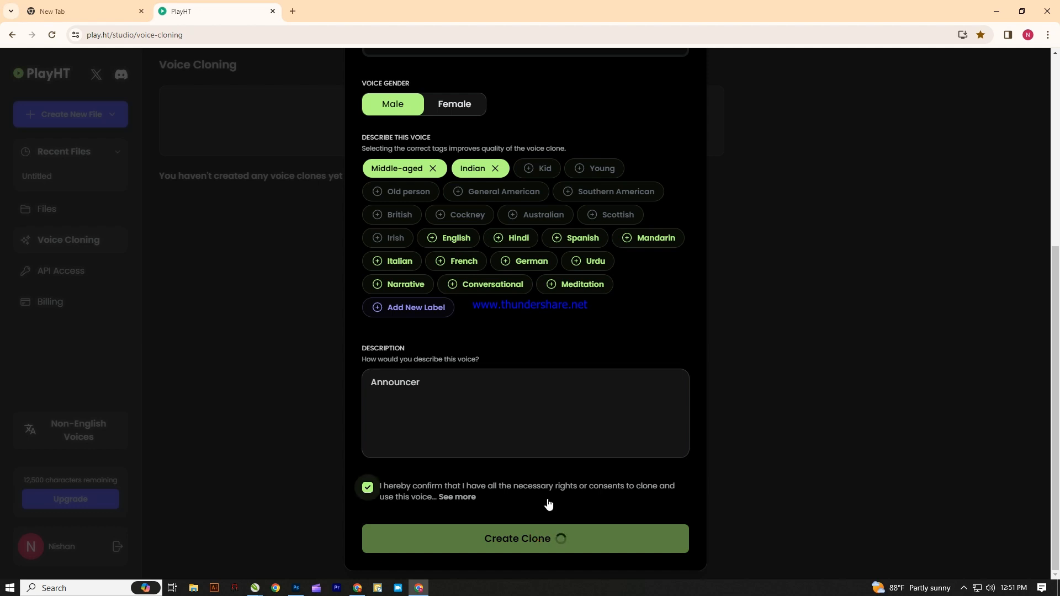
pyautogui.scroll(6, 548, 357)
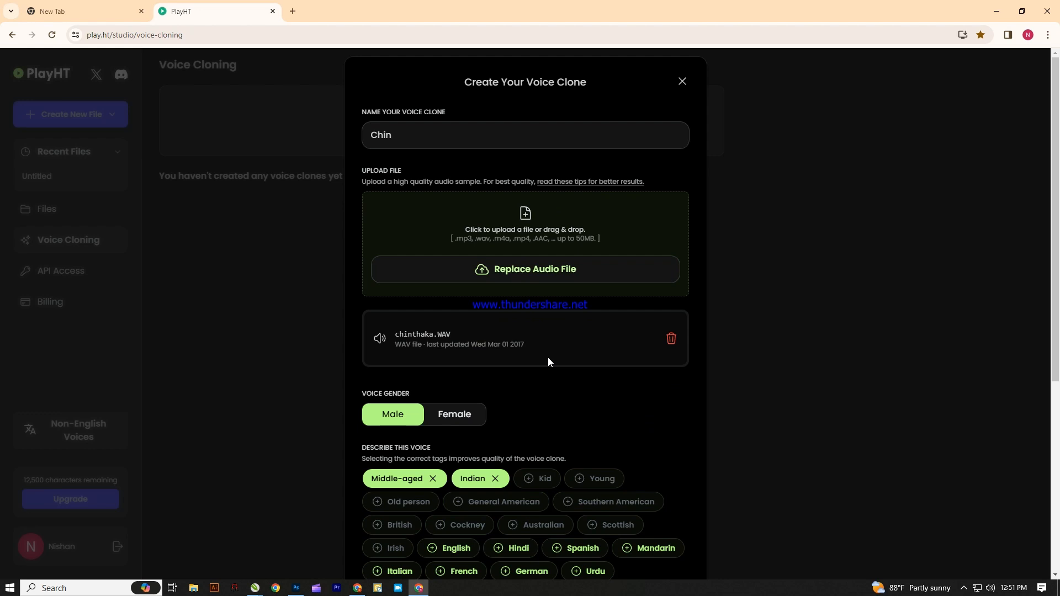
pyautogui.scroll(-6, 548, 362)
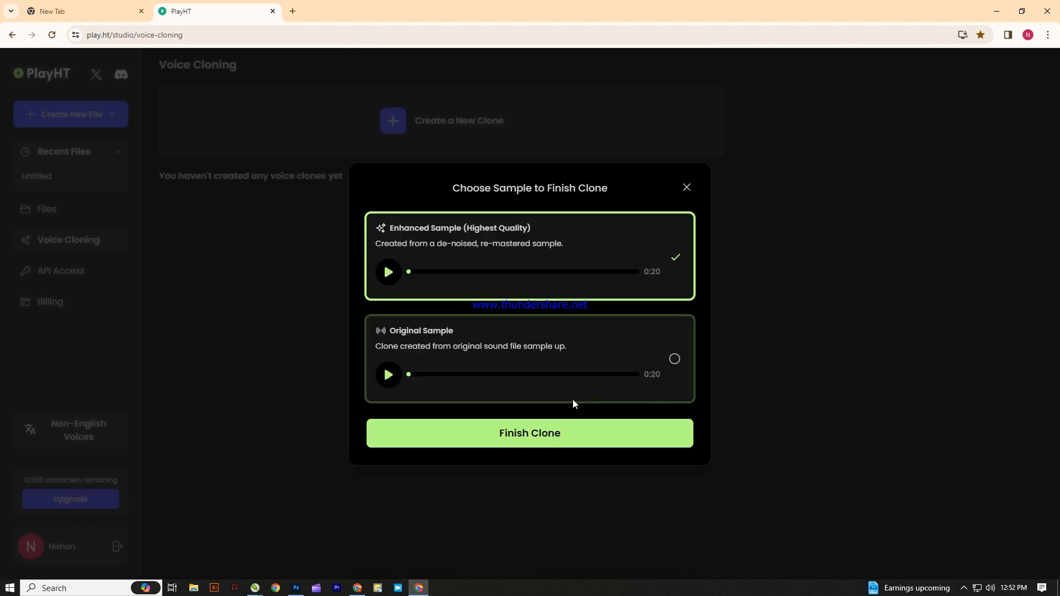
# Preview the Enhanced and Original samples and finish the clone with the Original Sample
pyautogui.click(385, 276)
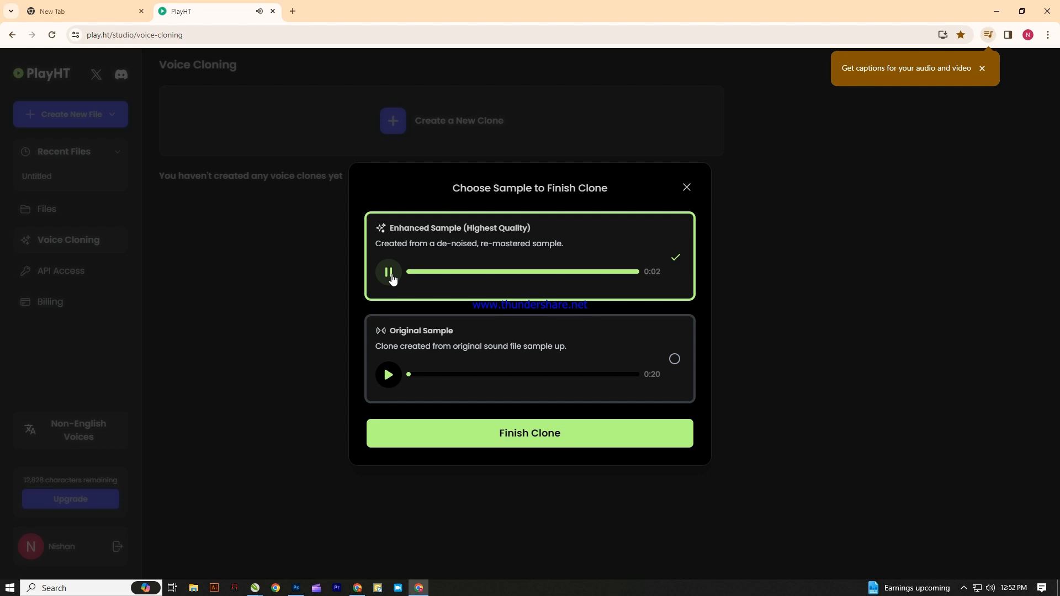
pyautogui.click(389, 377)
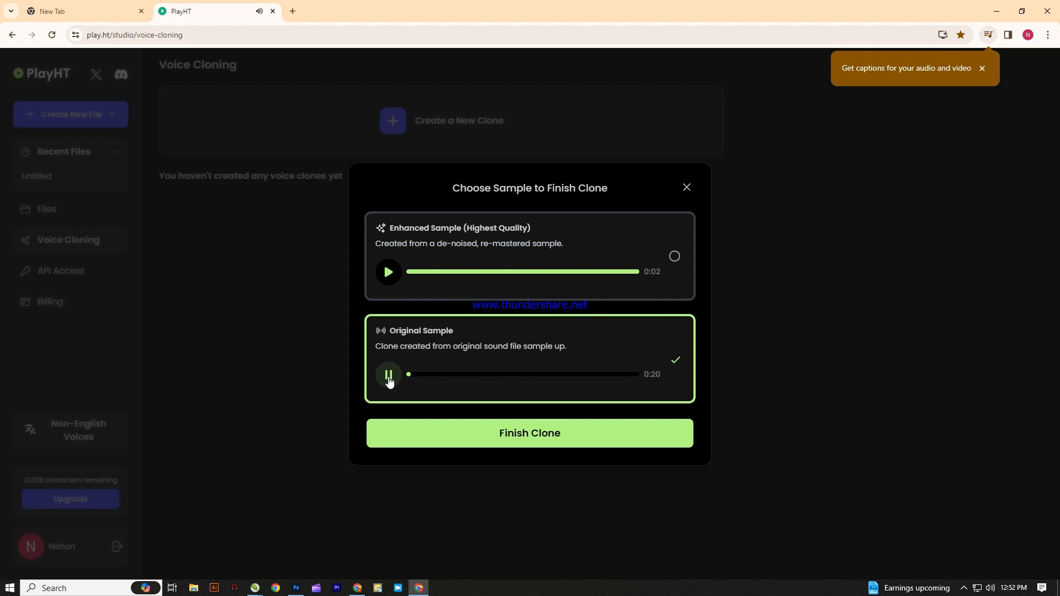
pyautogui.click(389, 377)
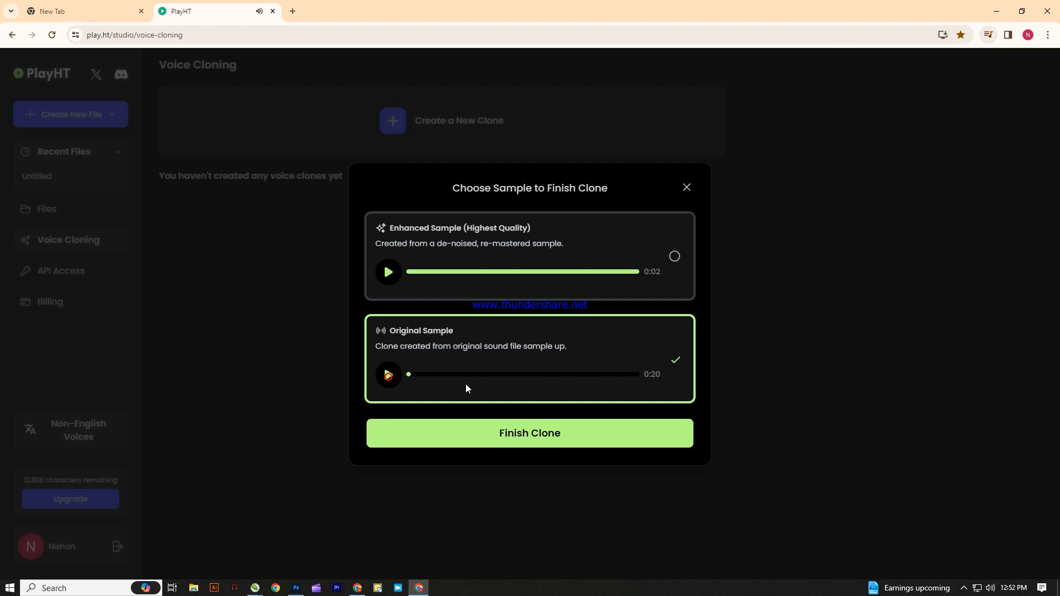
pyautogui.click(556, 436)
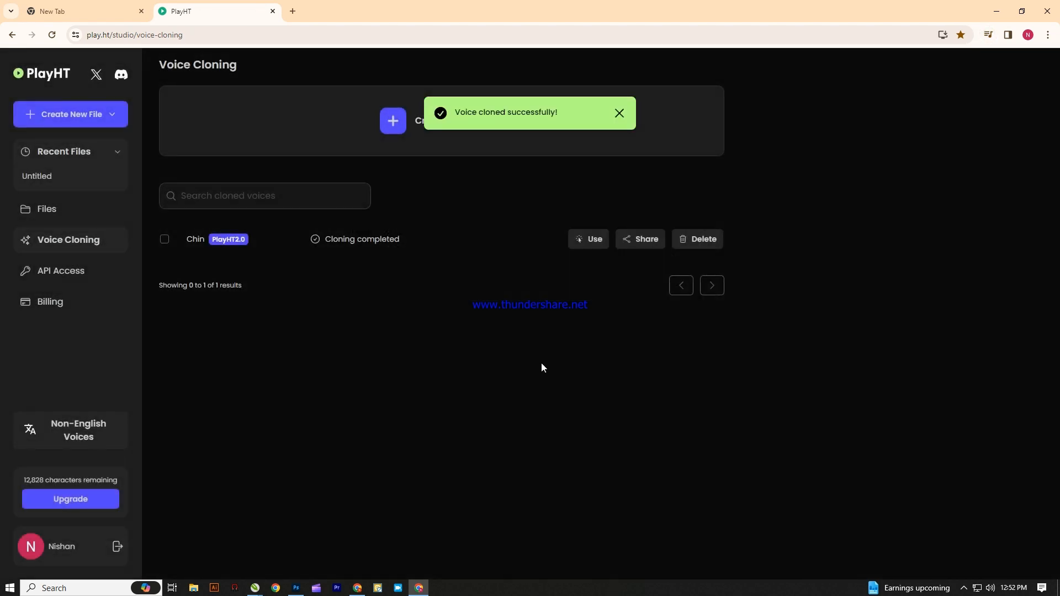
# Use the cloned Chin voice in a new file and load the Sales Outbound sample script
pyautogui.click(164, 239)
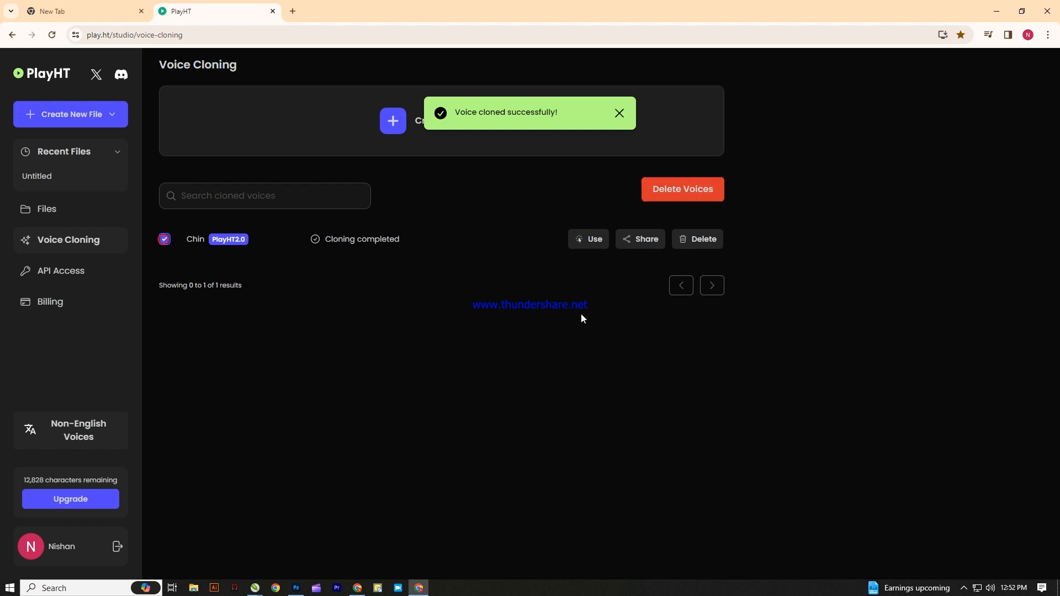
pyautogui.click(592, 243)
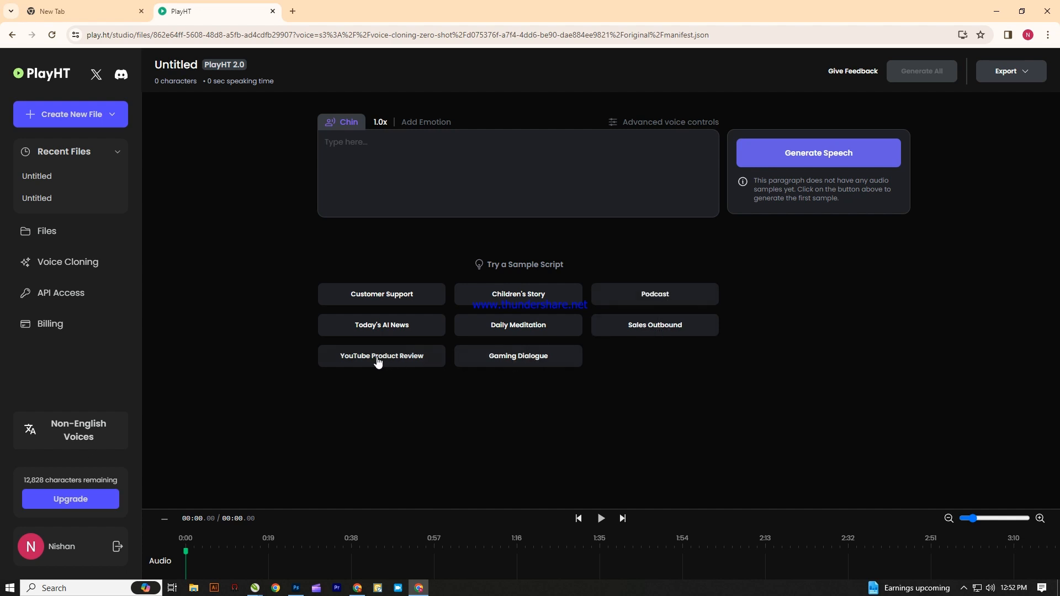
pyautogui.click(670, 325)
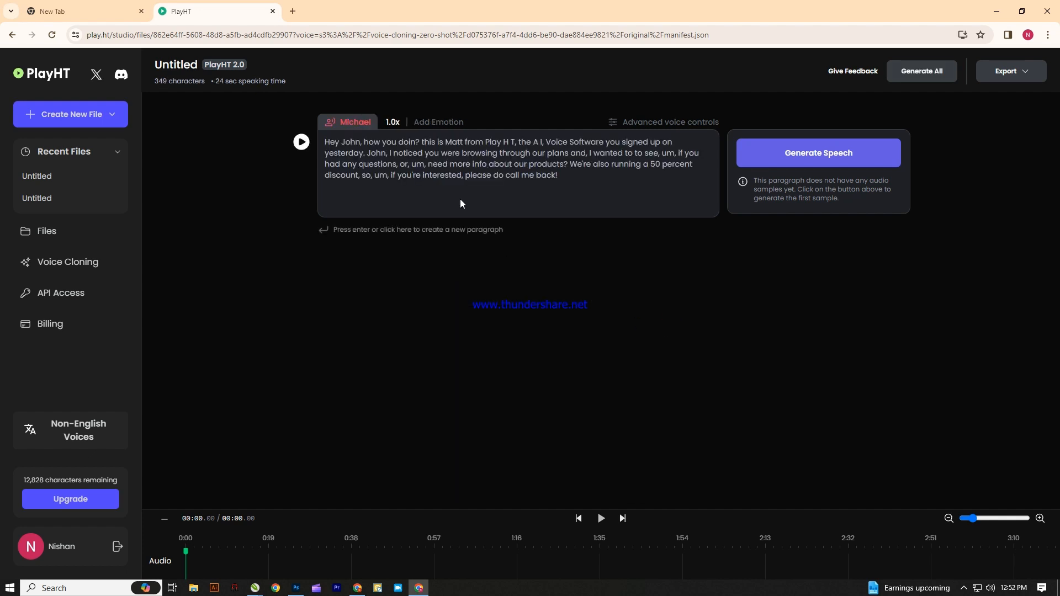
# Generate speech for the sample script and listen to part of the resulting audio
pyautogui.click(825, 161)
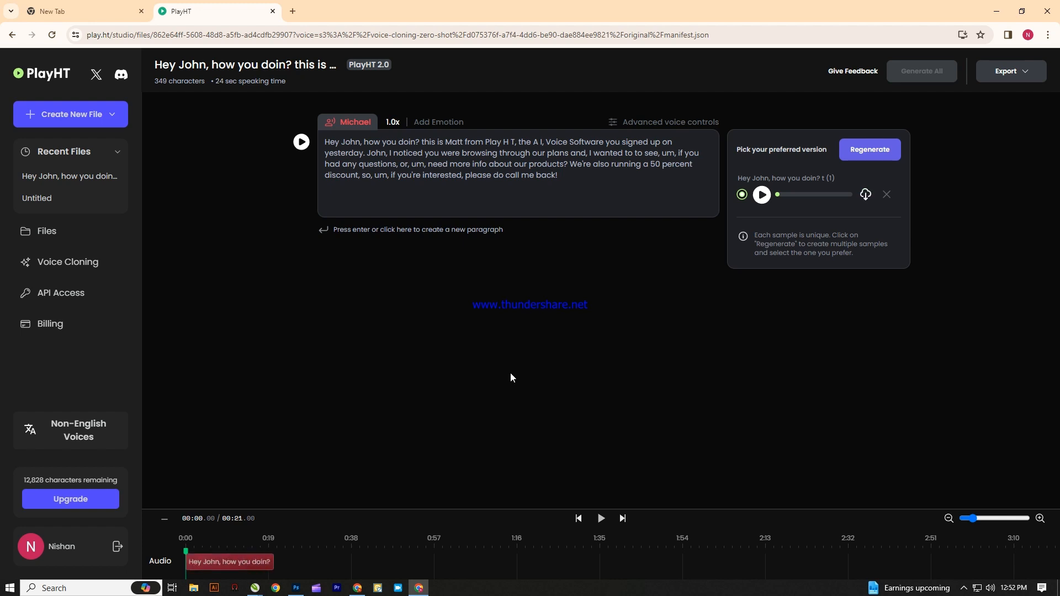
pyautogui.click(762, 193)
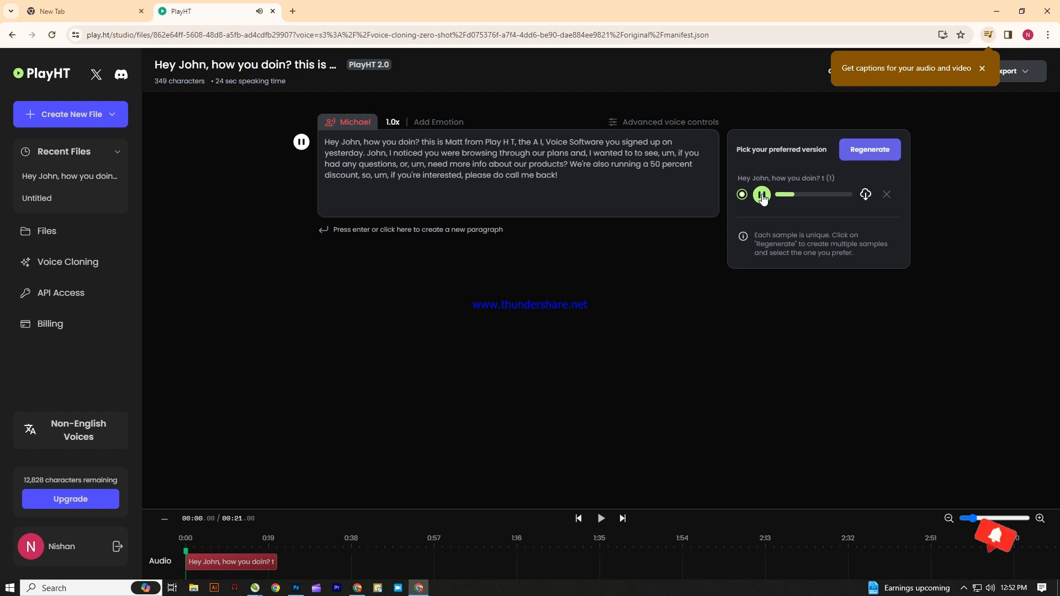
pyautogui.click(762, 196)
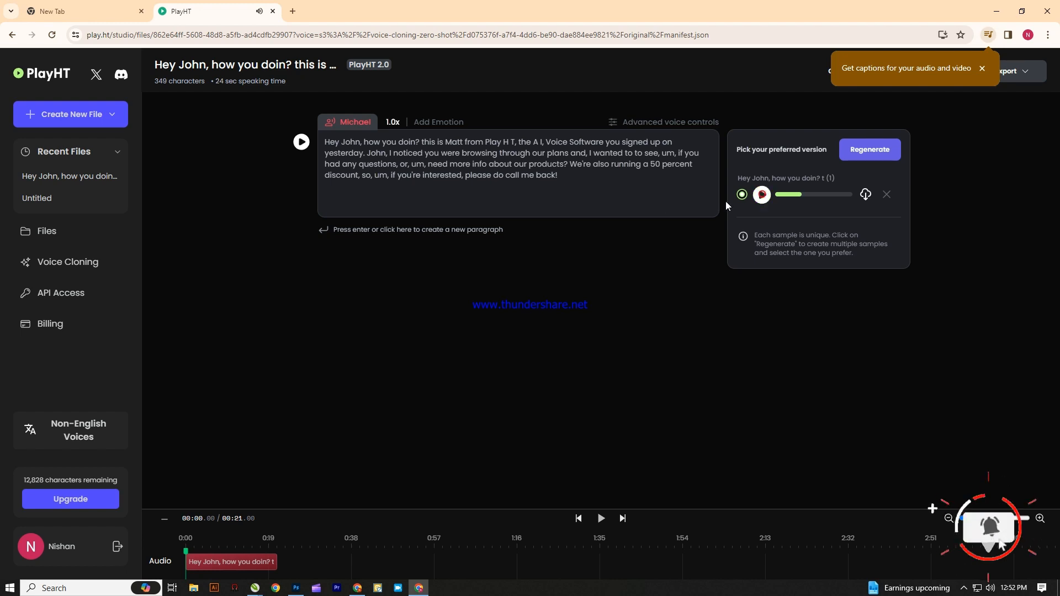
# Browse the pre-made voices offered for the sample script's paragraph without choosing a different one
pyautogui.click(358, 120)
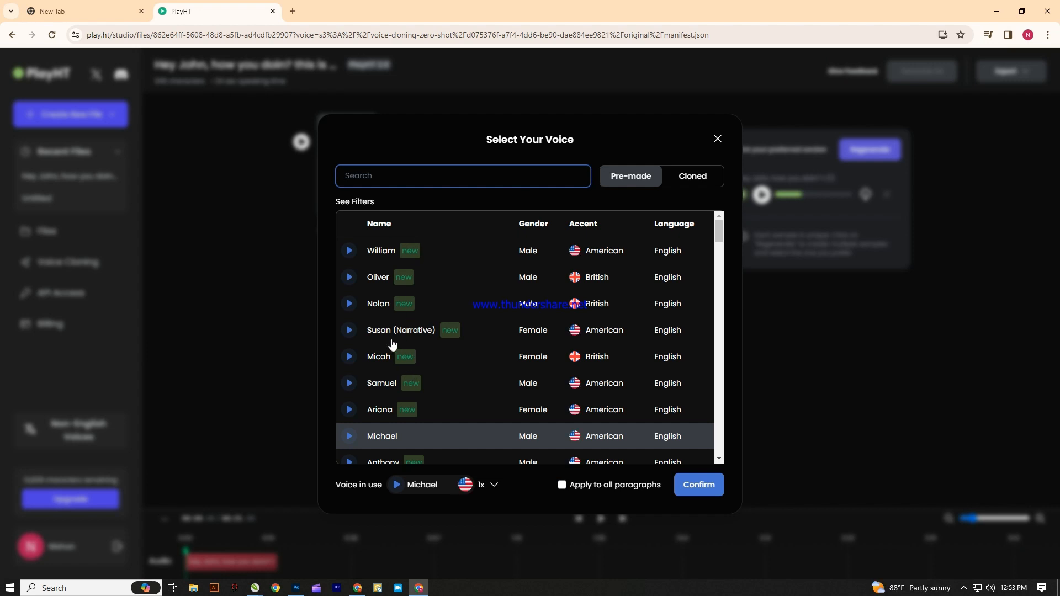
pyautogui.scroll(-7, 392, 338)
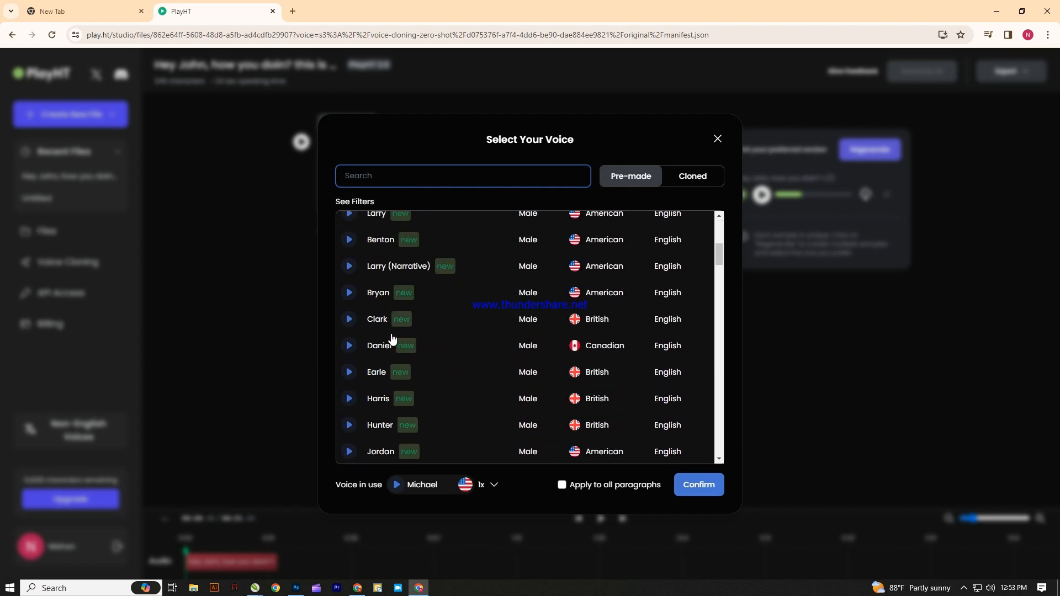
pyautogui.scroll(-7, 392, 338)
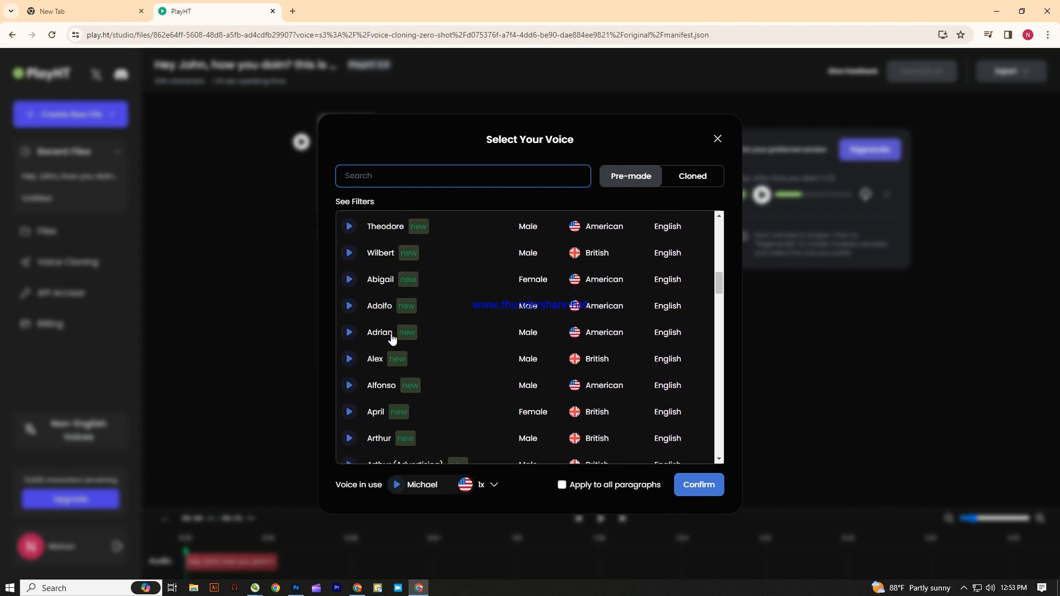
pyautogui.scroll(-7, 392, 338)
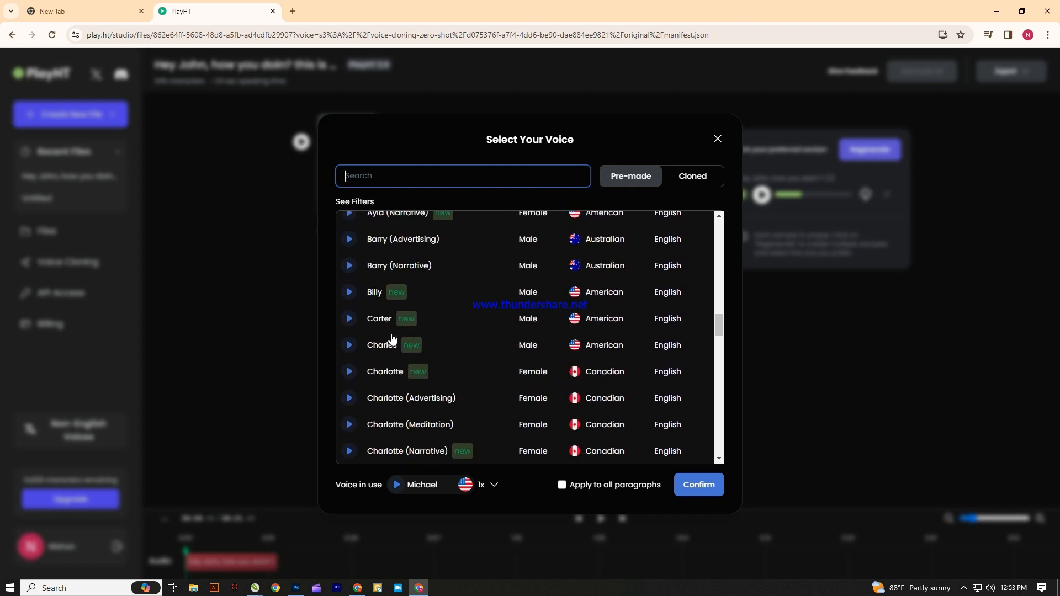
pyautogui.scroll(-3, 392, 339)
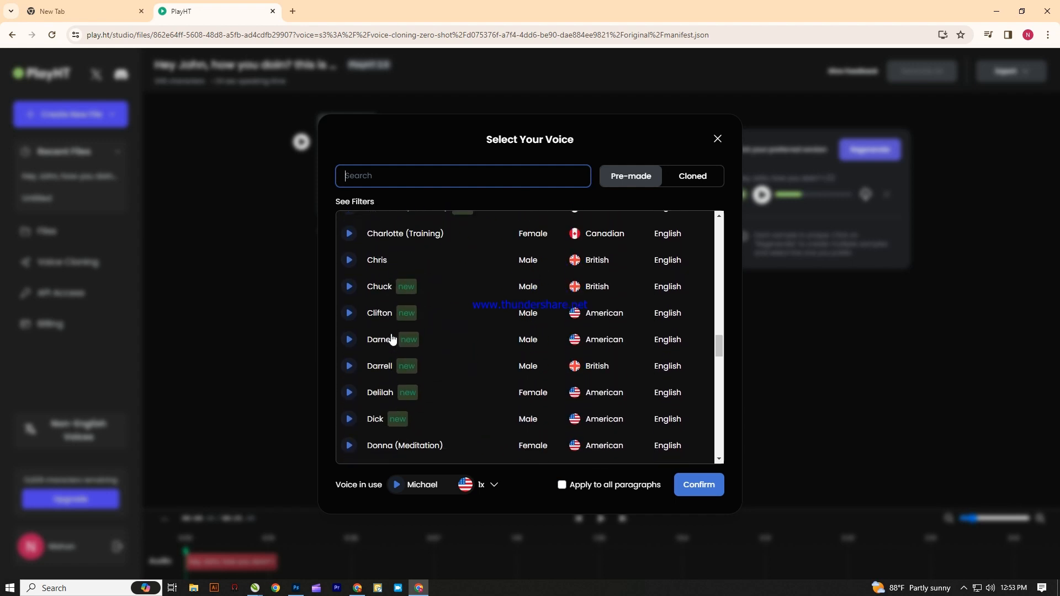
pyautogui.scroll(-2, 392, 338)
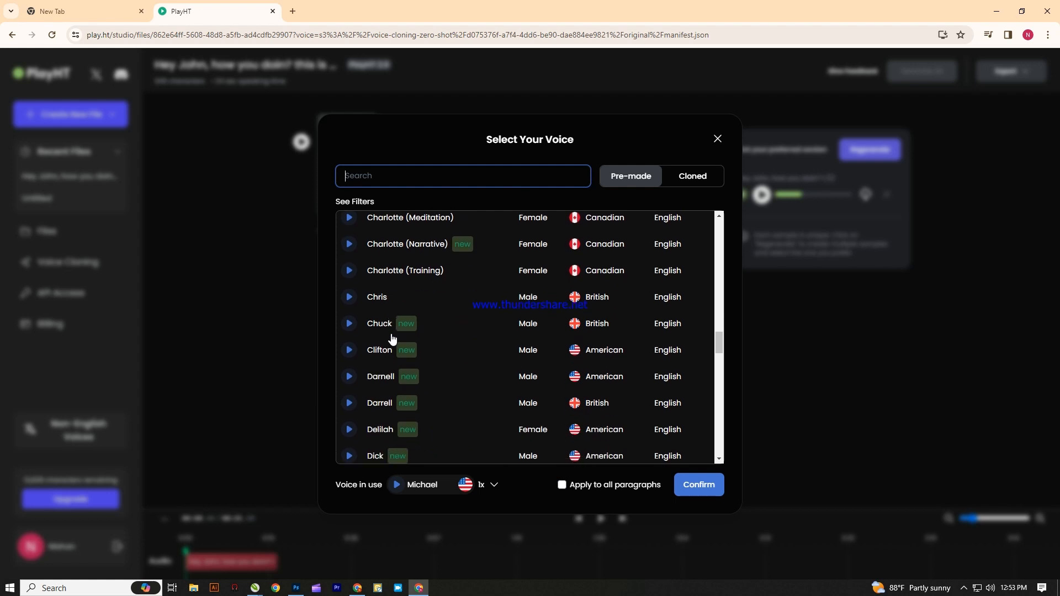
pyautogui.click(717, 140)
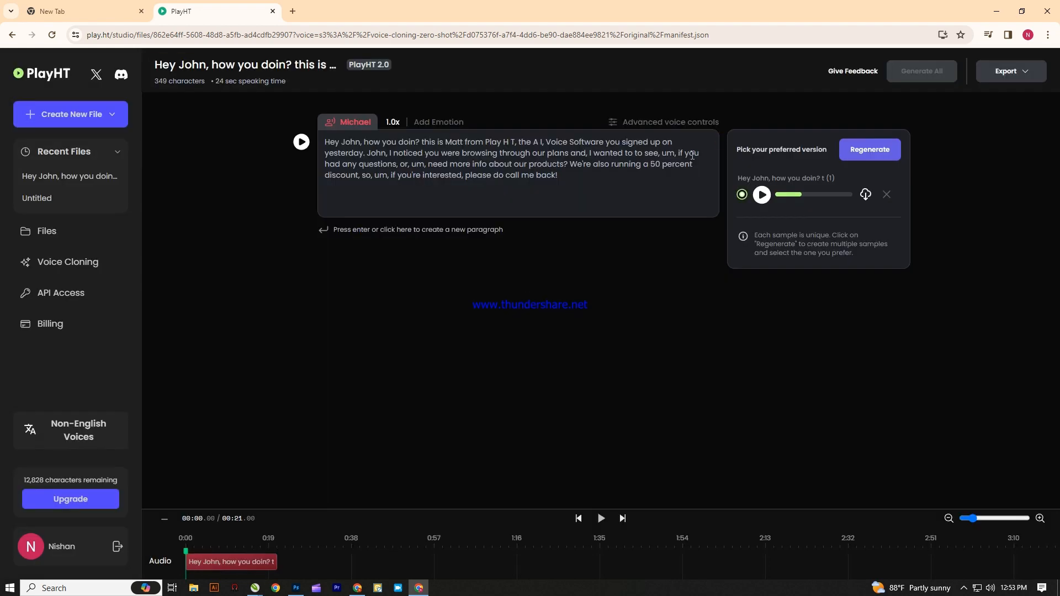
# Select the cloned Chin voice among the voice clones and use it in a new file
pyautogui.click(65, 263)
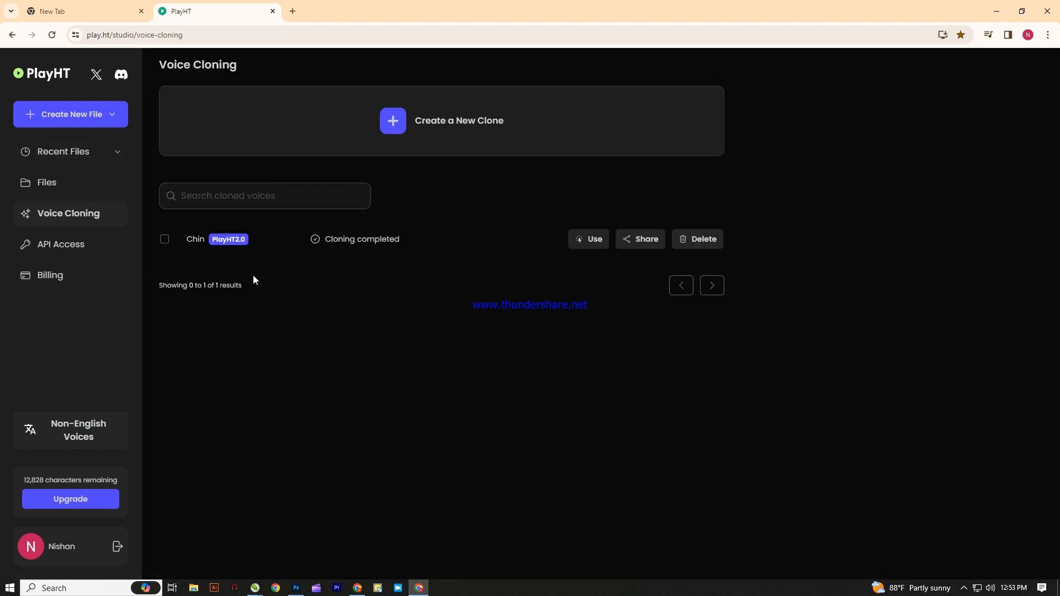
pyautogui.click(165, 239)
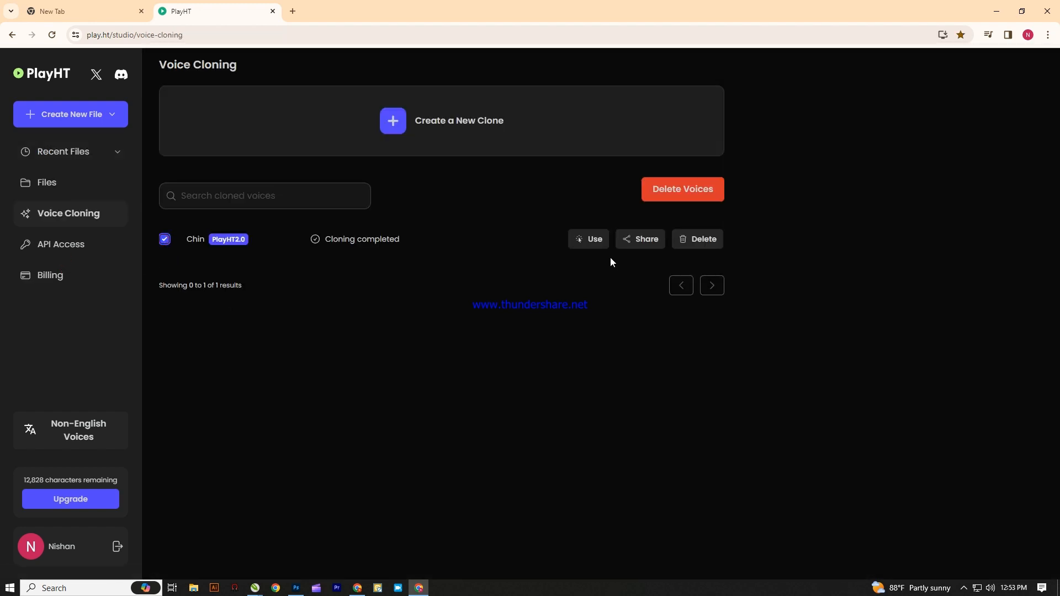
pyautogui.click(592, 239)
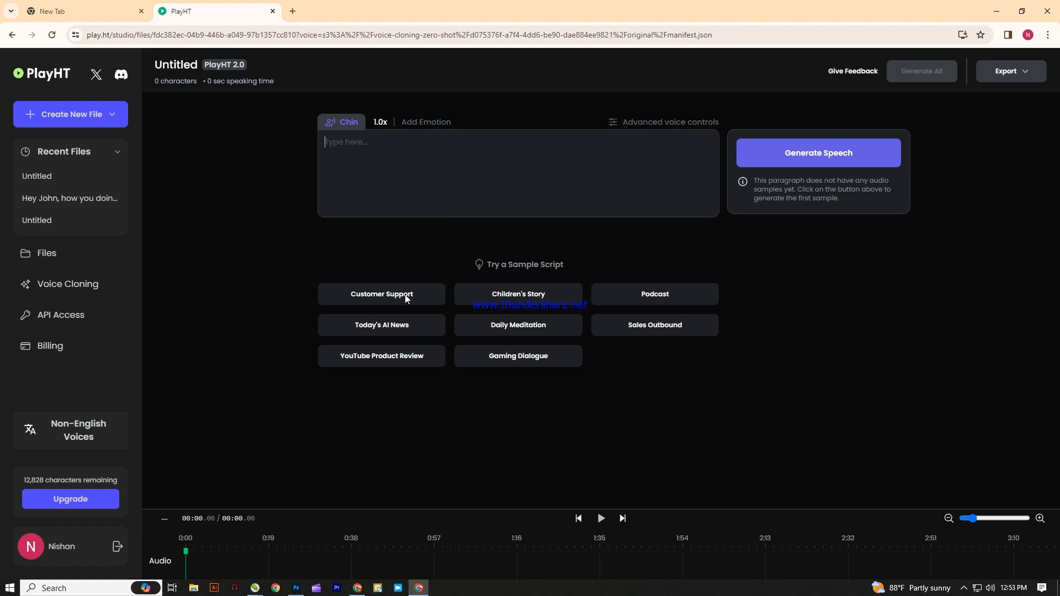
# Copy ChatGPT's music slogan reply, from the introduction through the tenth slogan, and paste it into the new PlayHT file as the script
pyautogui.click(357, 588)
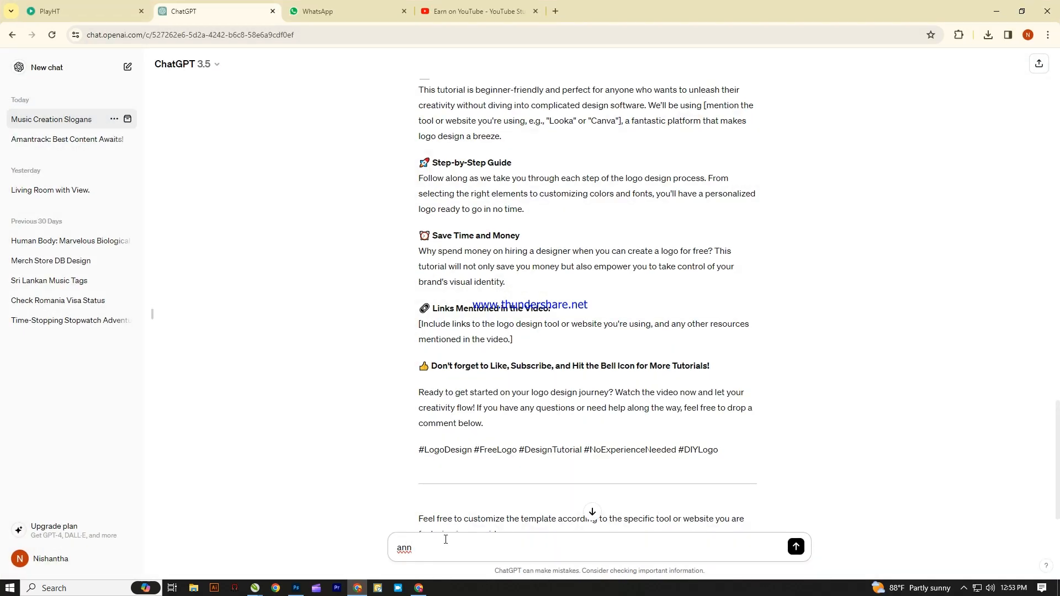
pyautogui.scroll(20, 447, 179)
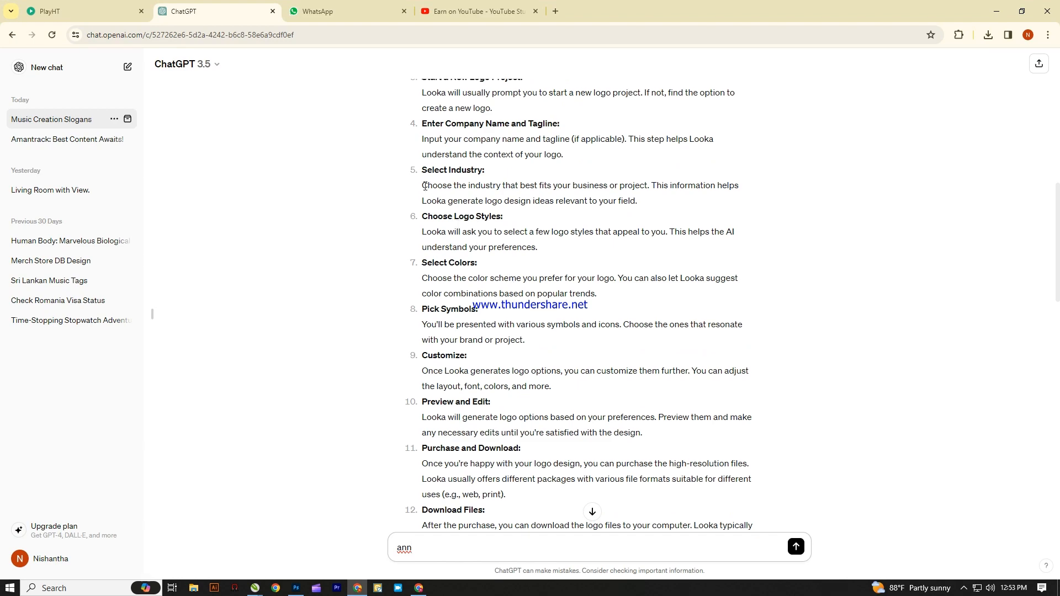
pyautogui.scroll(12, 428, 188)
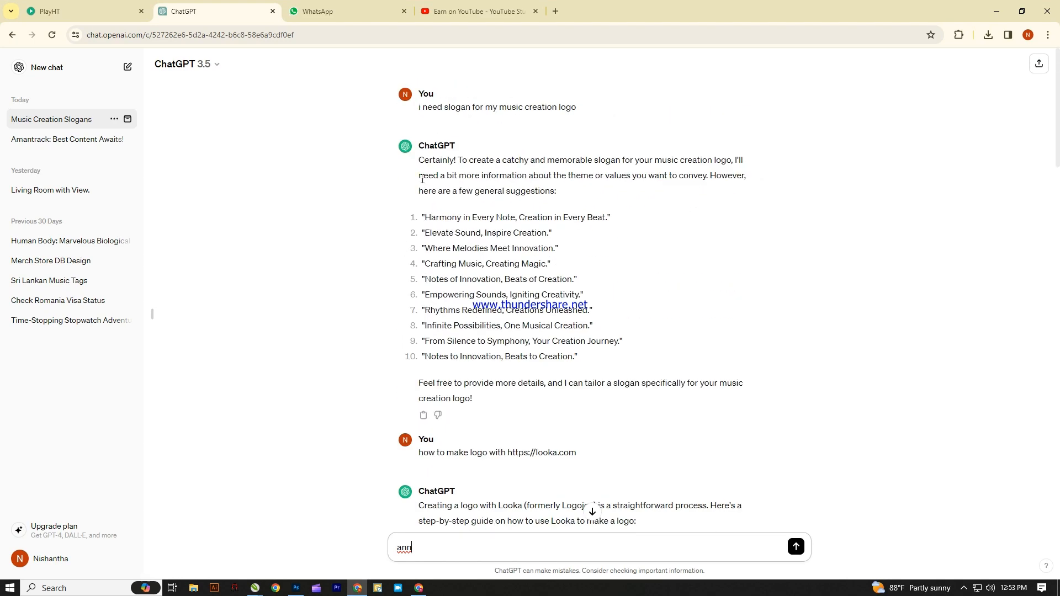
pyautogui.moveTo(418, 161); pyautogui.dragTo(592, 359)
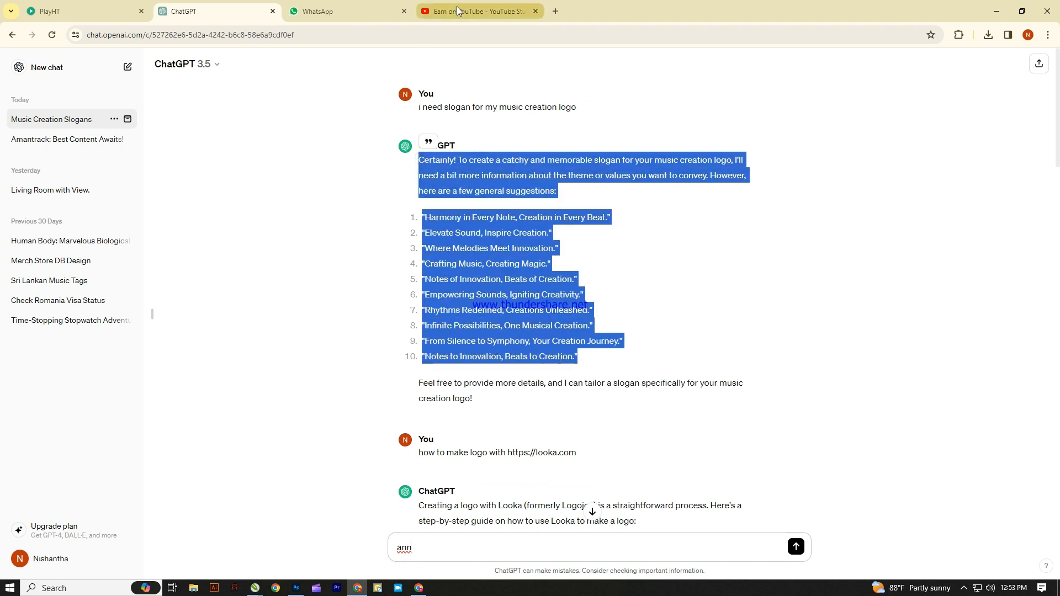
pyautogui.click(419, 588)
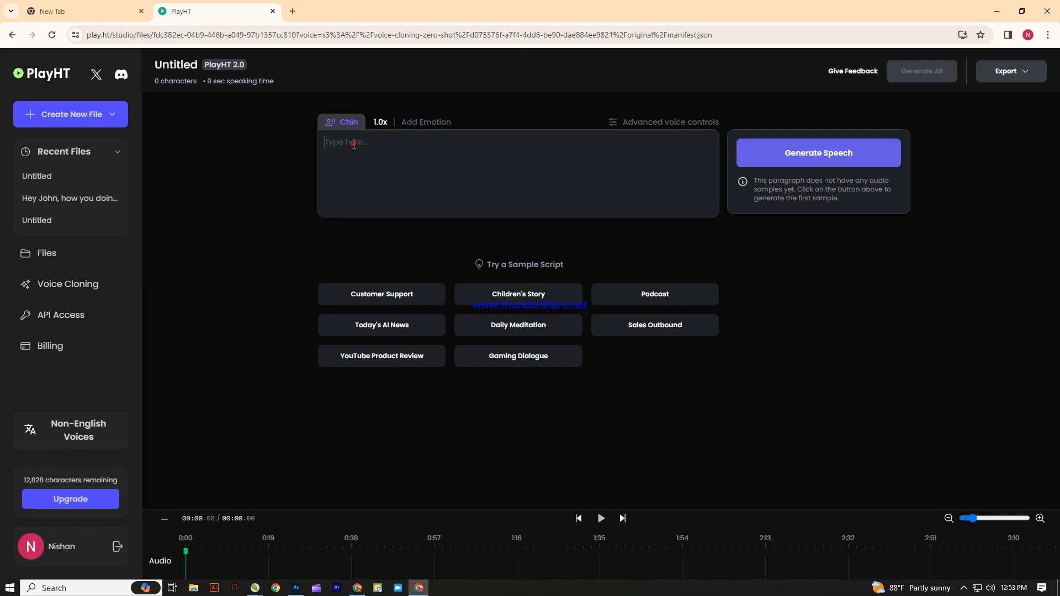
pyautogui.hotkey('ctrl', 'v')
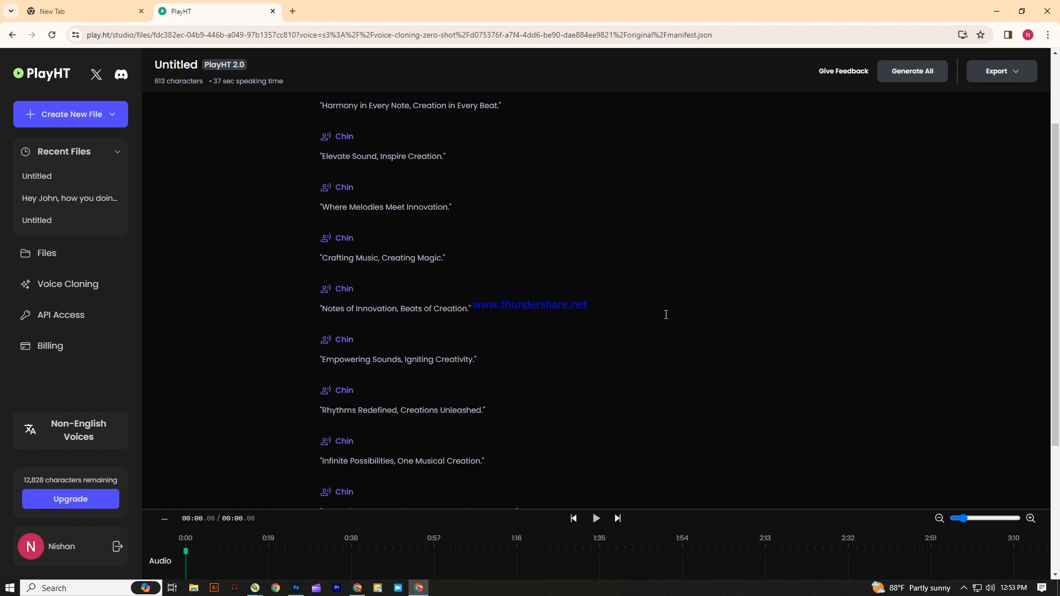
# Generate speech for the last paragraph, "Notes to Innovation, Beats to Creation.", and listen to the result
pyautogui.scroll(-3, 665, 310)
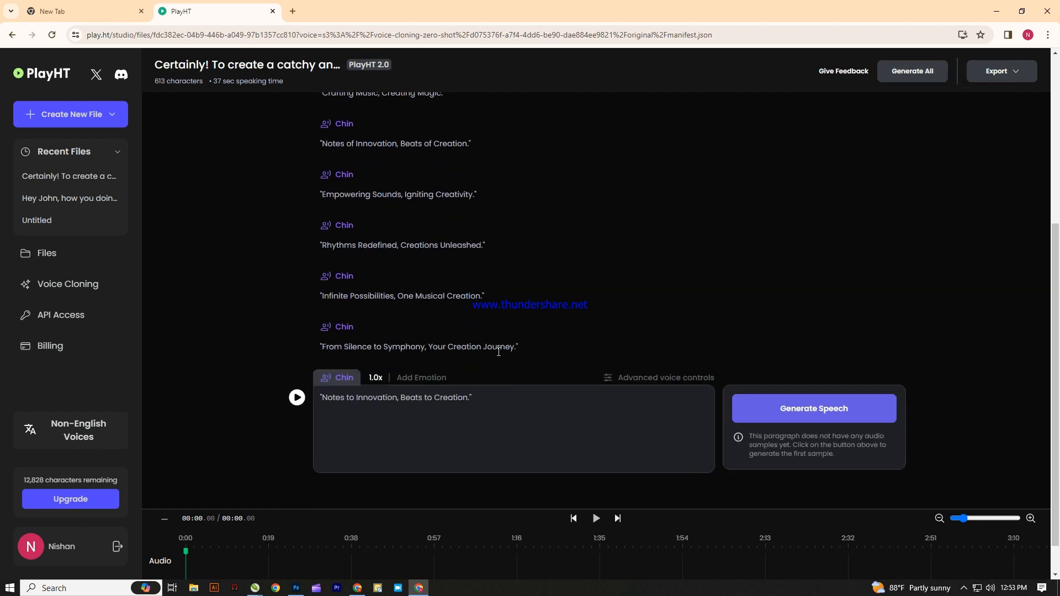
pyautogui.click(837, 412)
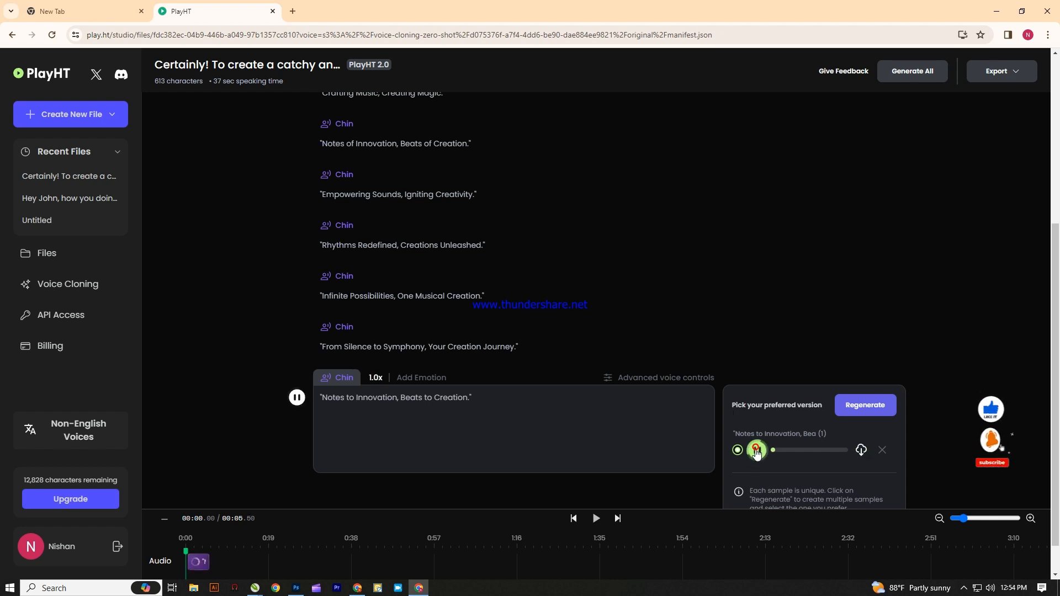
pyautogui.click(757, 450)
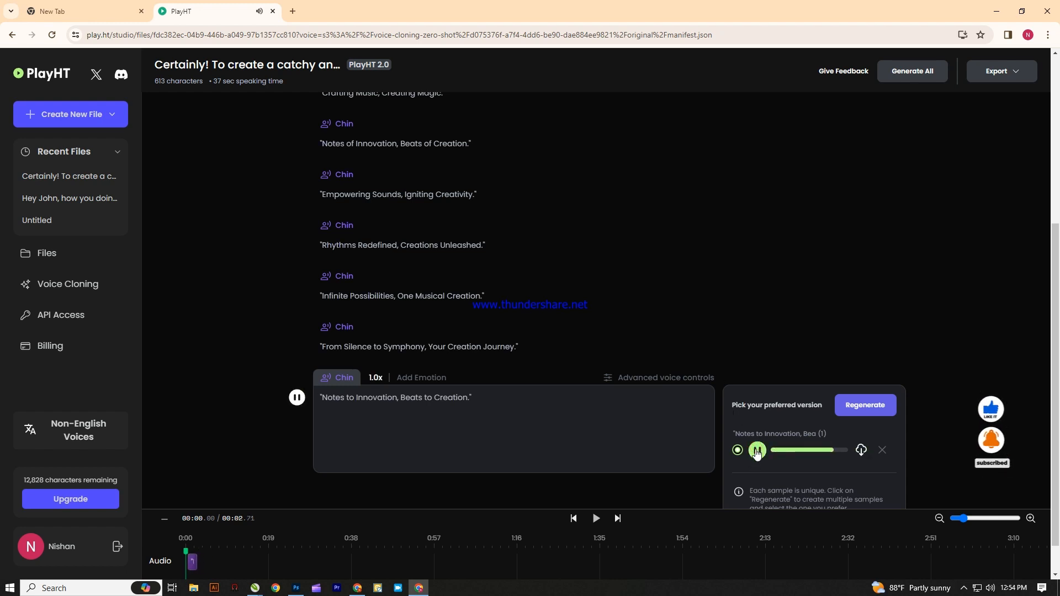
pyautogui.click(350, 330)
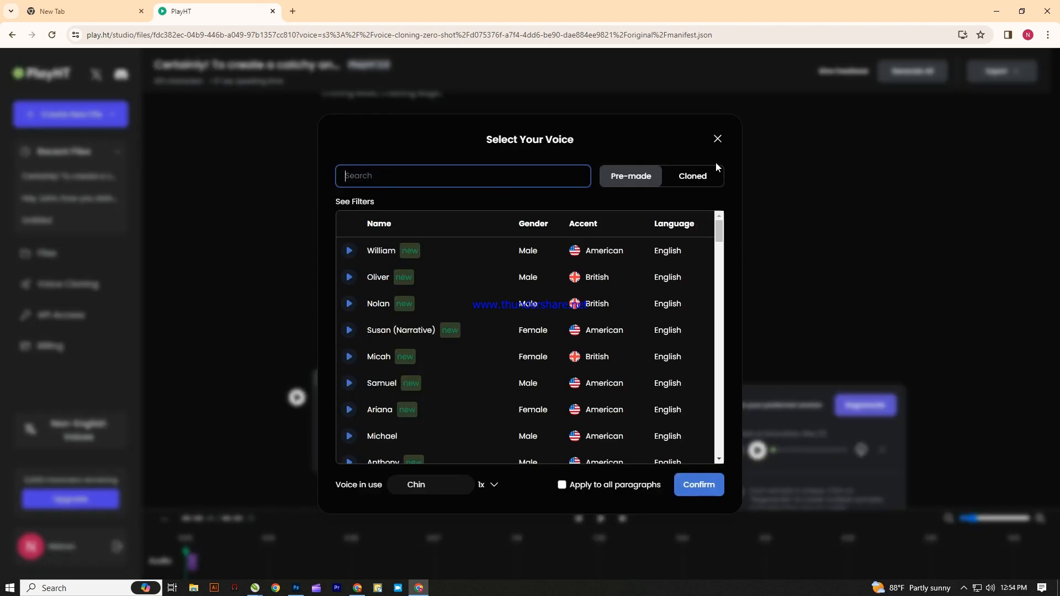
pyautogui.click(716, 139)
# Generate speech for all the remaining paragraphs of the slogan script at once
pyautogui.scroll(3, 651, 213)
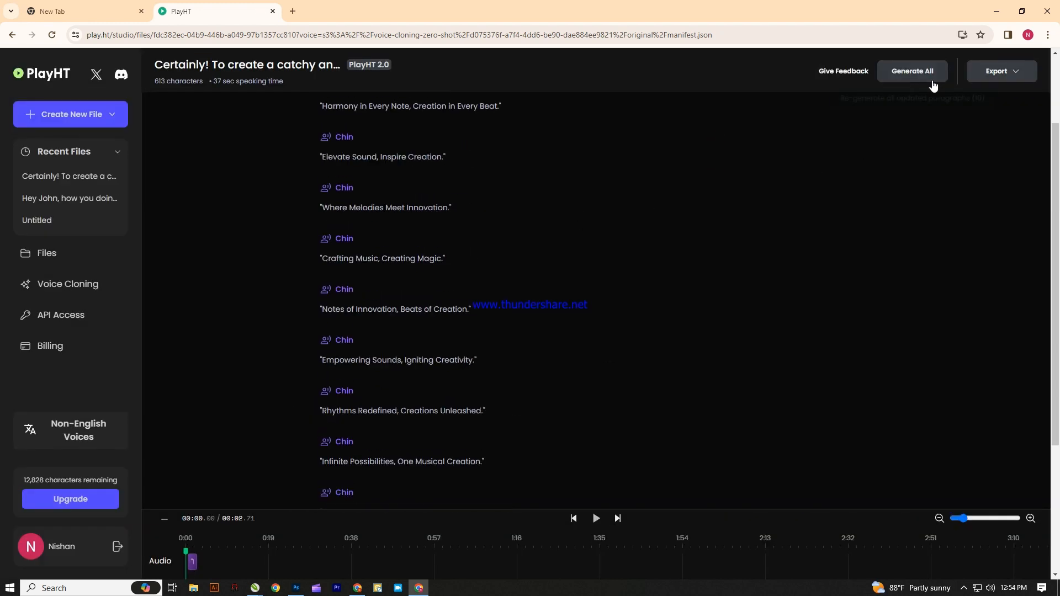
pyautogui.click(919, 71)
pyautogui.scroll(2, 815, 275)
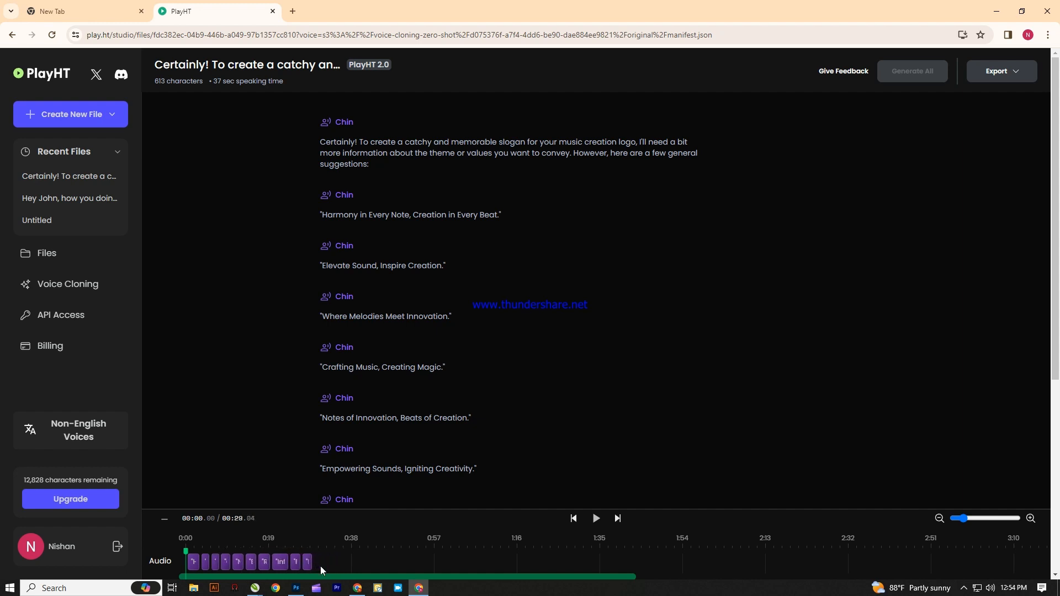
# Export the generated audio with each paragraph as a separate file
pyautogui.scroll(-1, 450, 551)
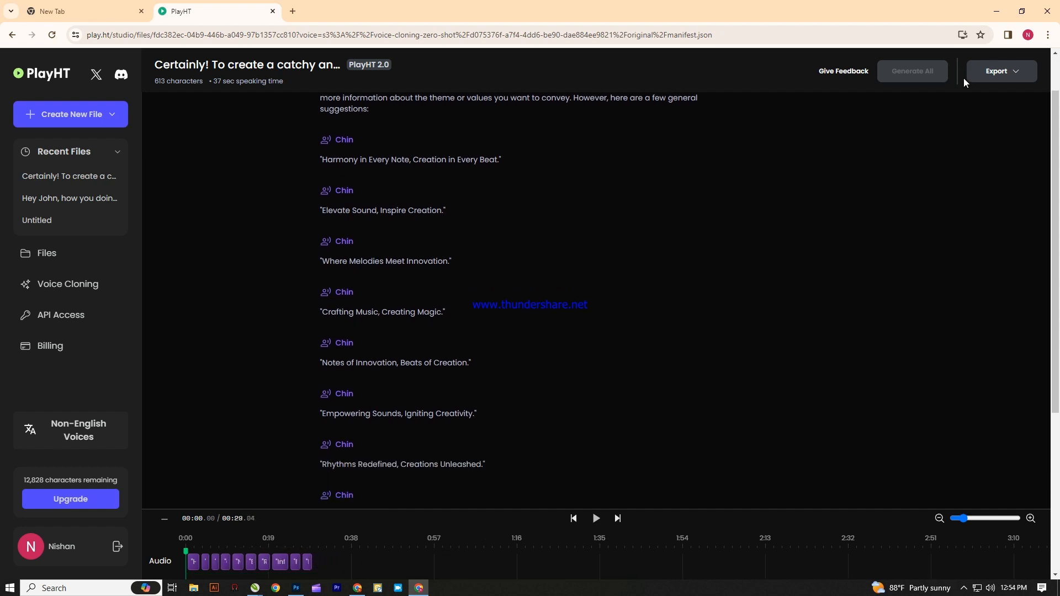
pyautogui.click(1018, 74)
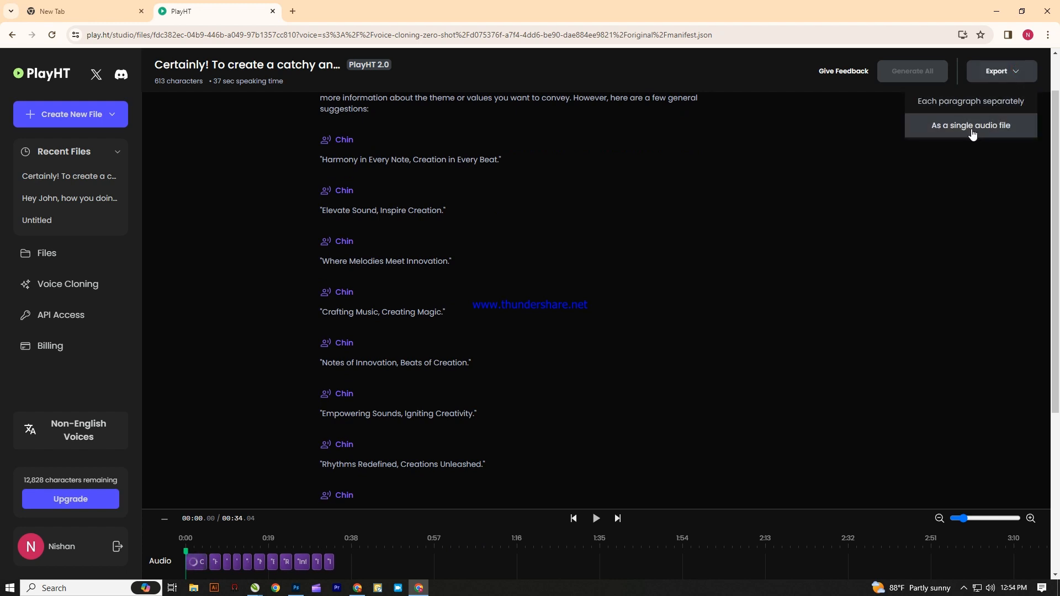
pyautogui.click(988, 102)
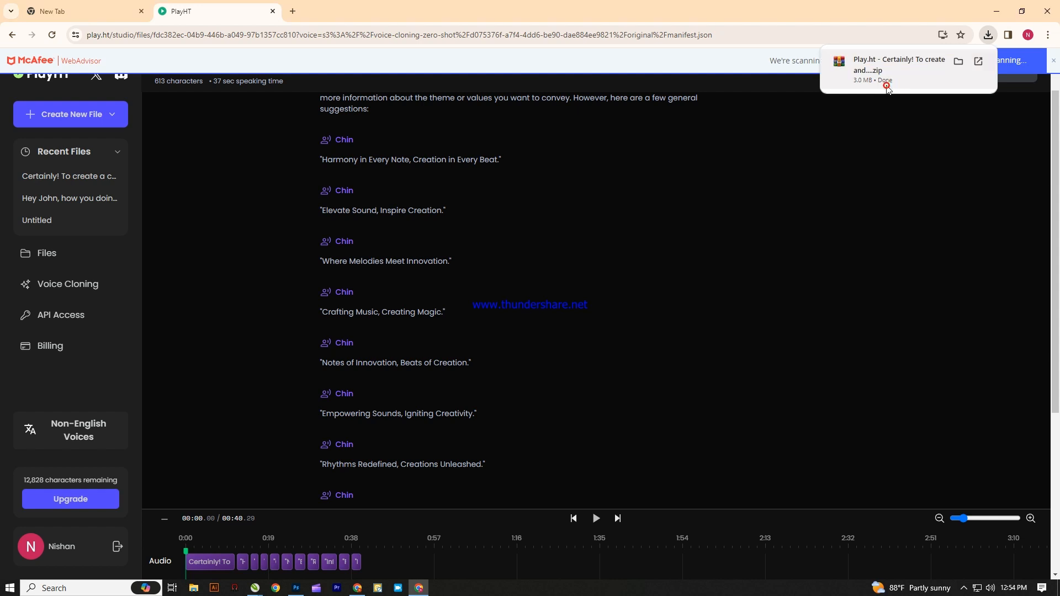
# Open the downloaded ZIP archive and play its first two WAV files in the media player
pyautogui.click(885, 88)
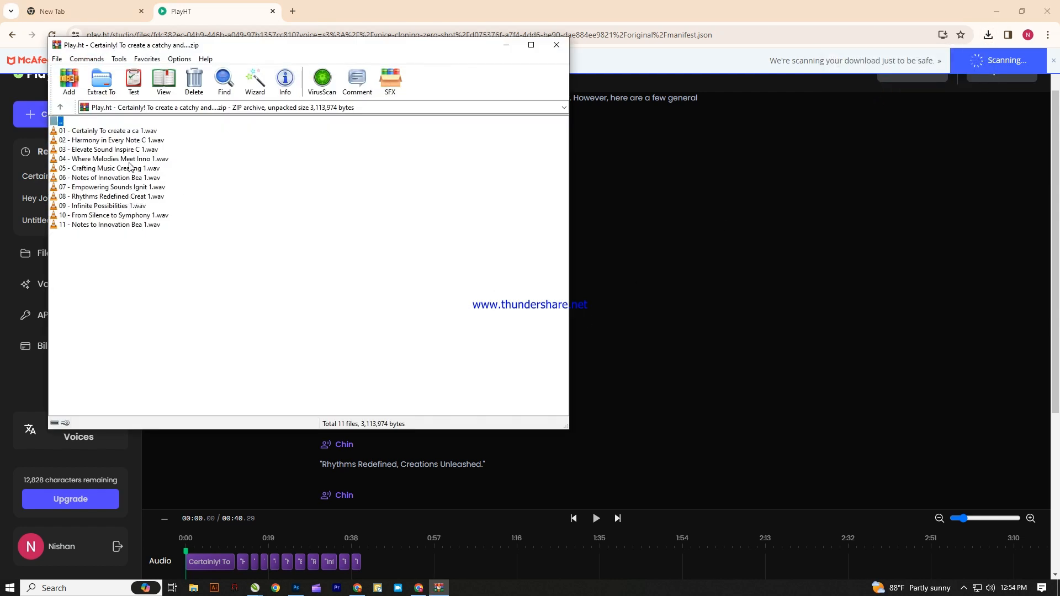
pyautogui.doubleClick(126, 131)
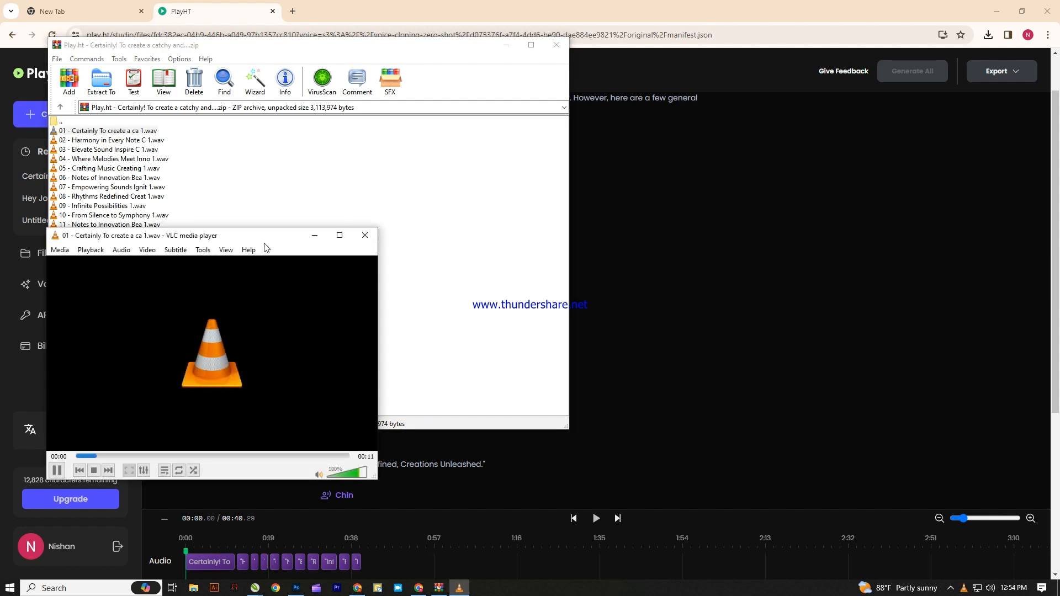
pyautogui.moveTo(250, 241); pyautogui.dragTo(528, 190)
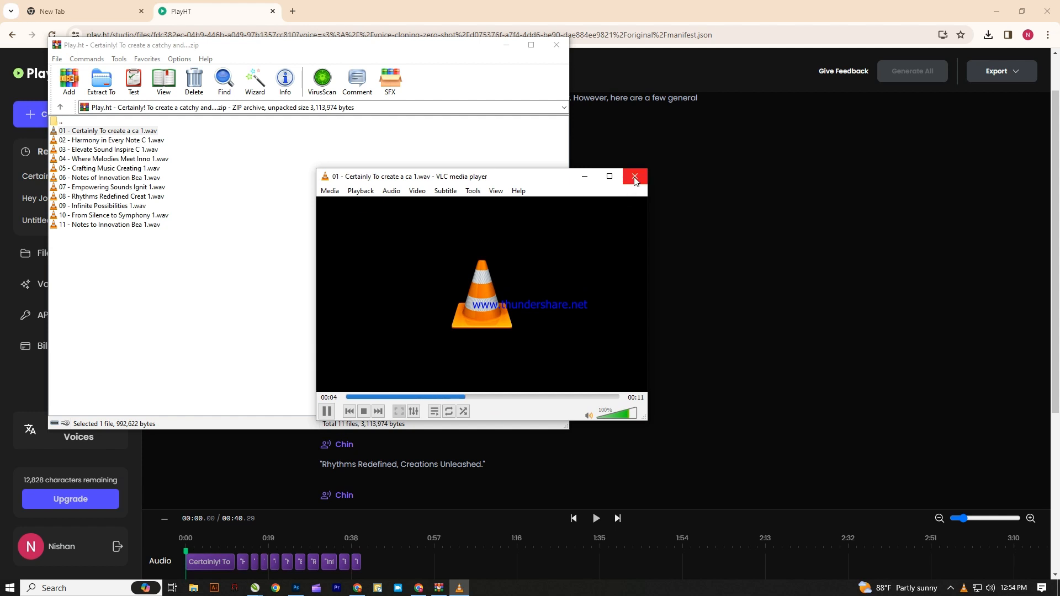
pyautogui.doubleClick(106, 141)
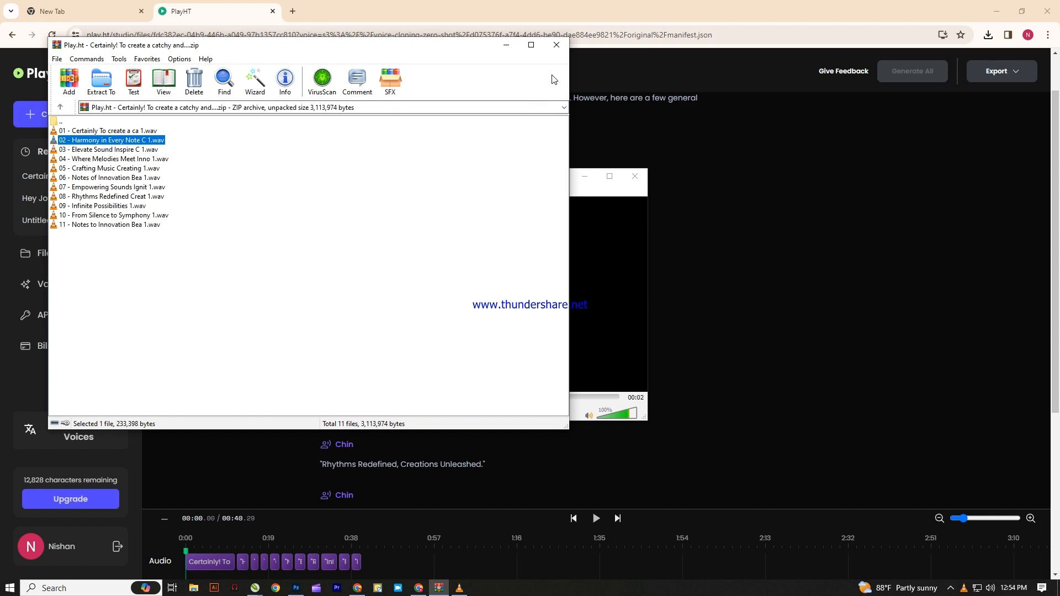
# Close the archive and the media player, and clear the browser windows off the desktop
pyautogui.click(557, 45)
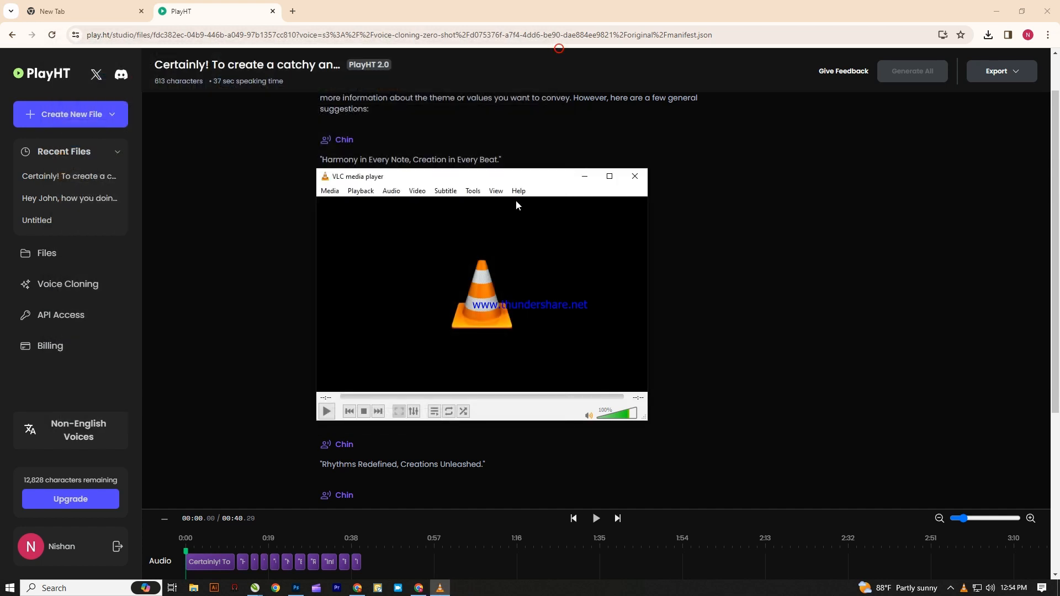
pyautogui.click(635, 176)
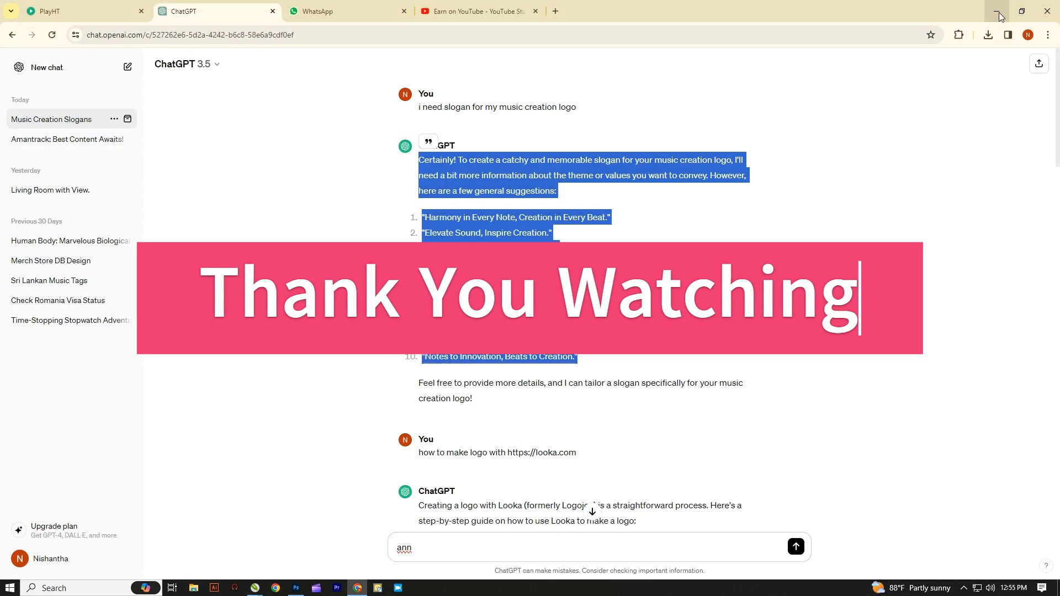
pyautogui.click(1037, 11)
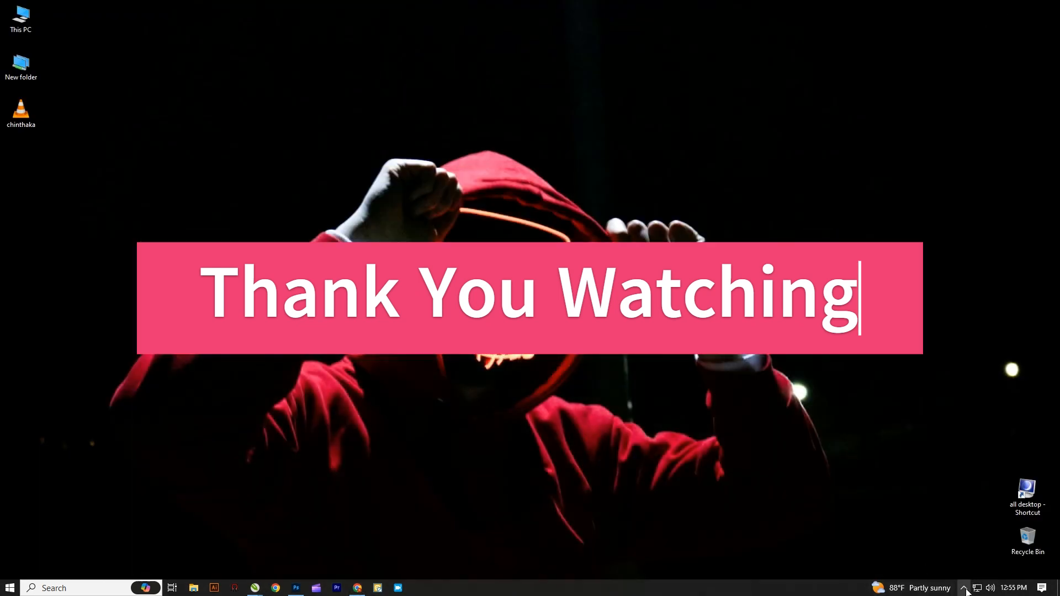